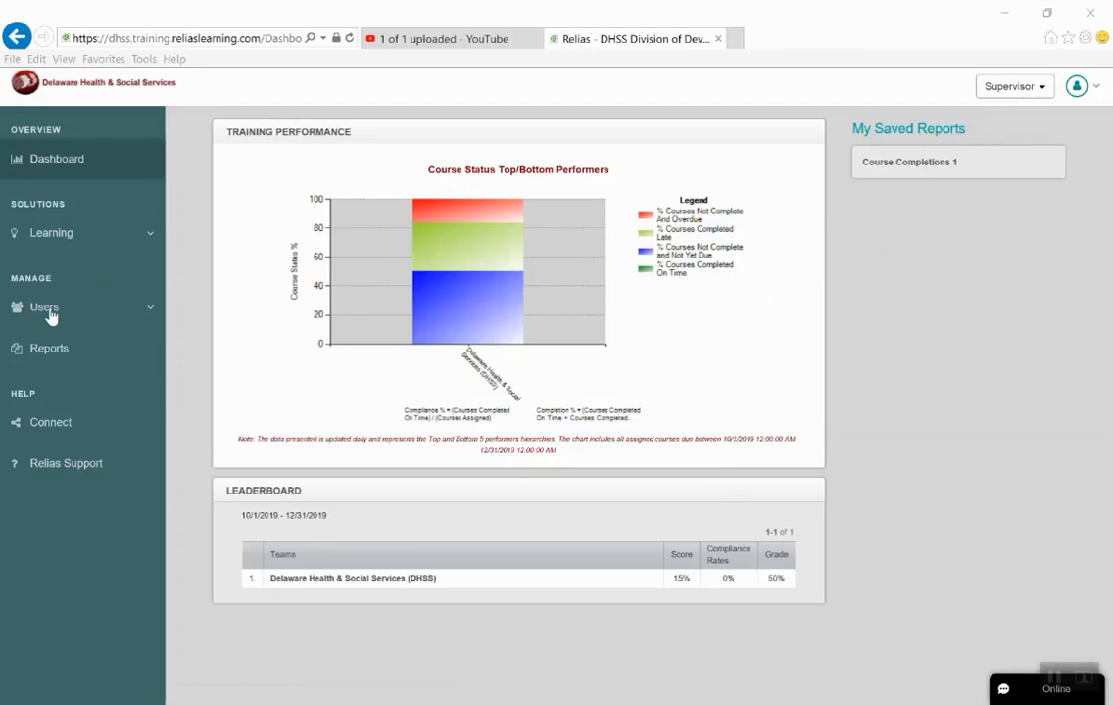
Open the user list and start creating a new user profile.
left_click(46, 309)
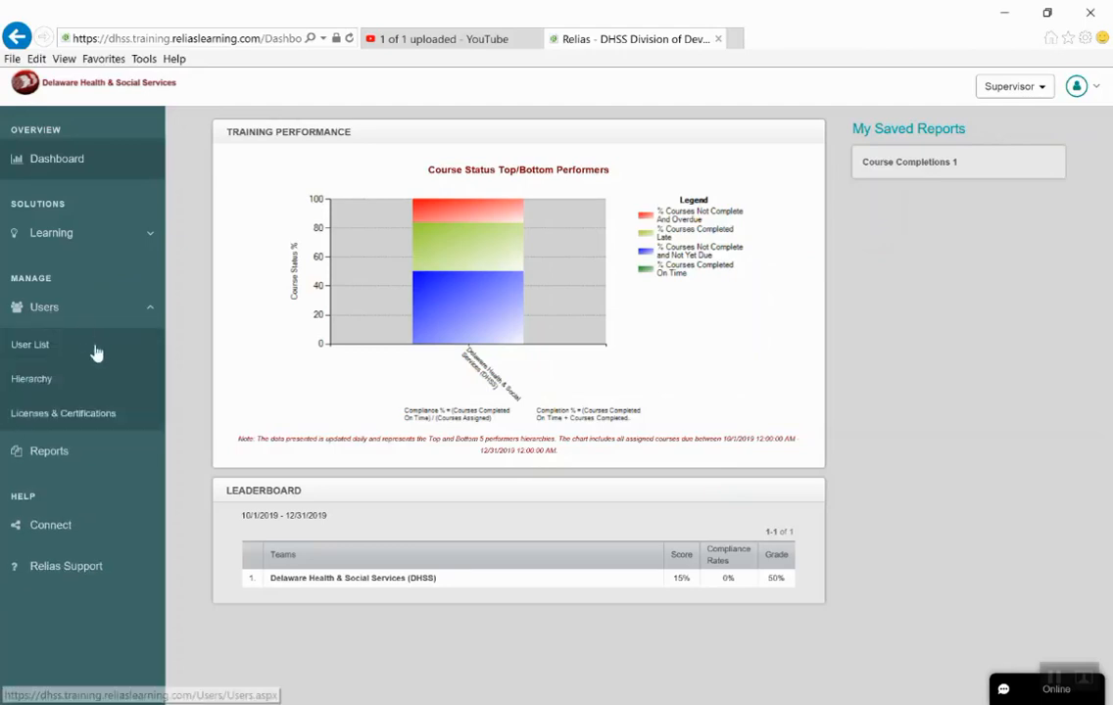
left_click(41, 347)
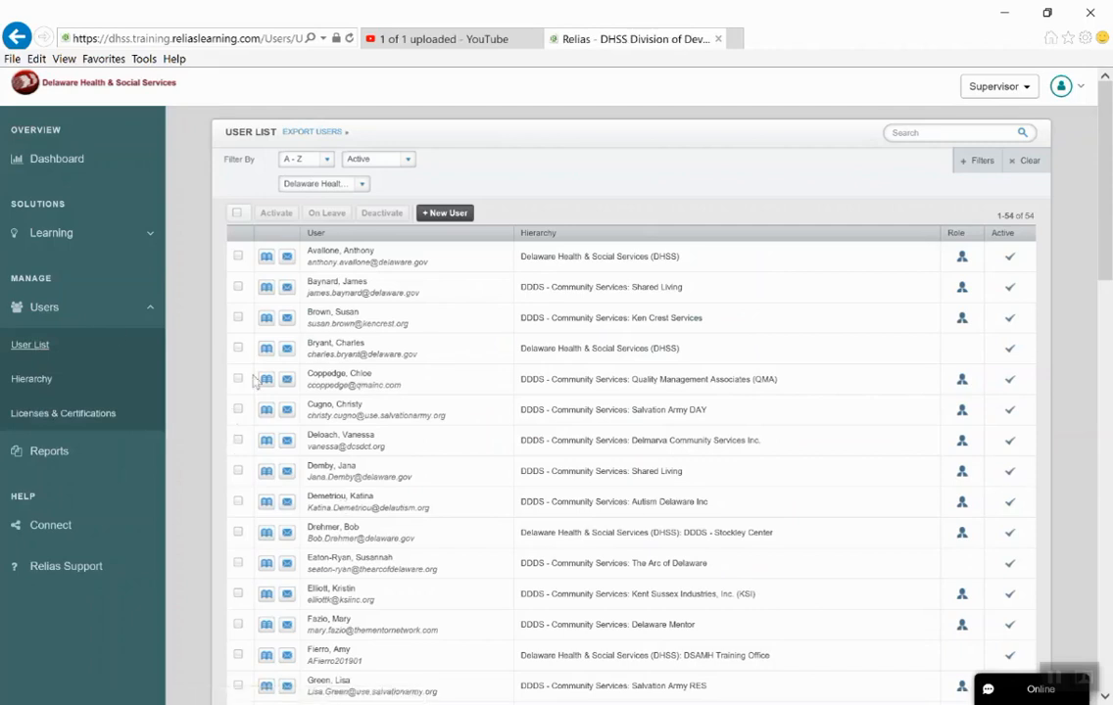
left_click(445, 214)
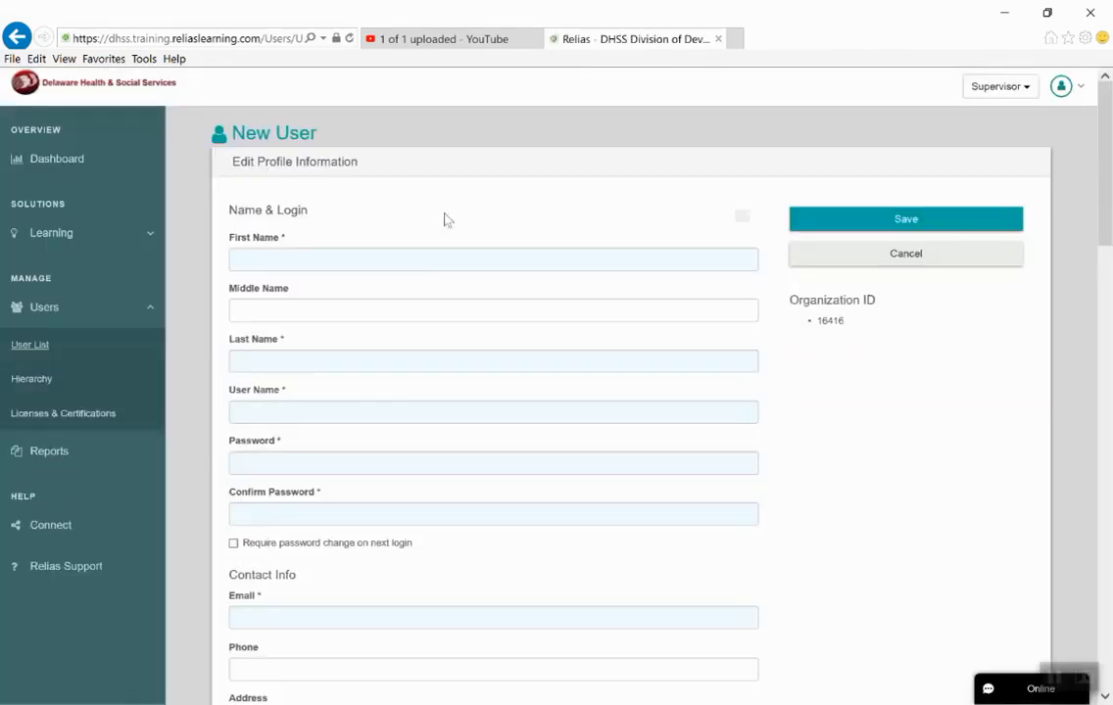
Examine the first name, last name, user name and password fields in the Name & Login section.
left_click(460, 259)
left_click(362, 363)
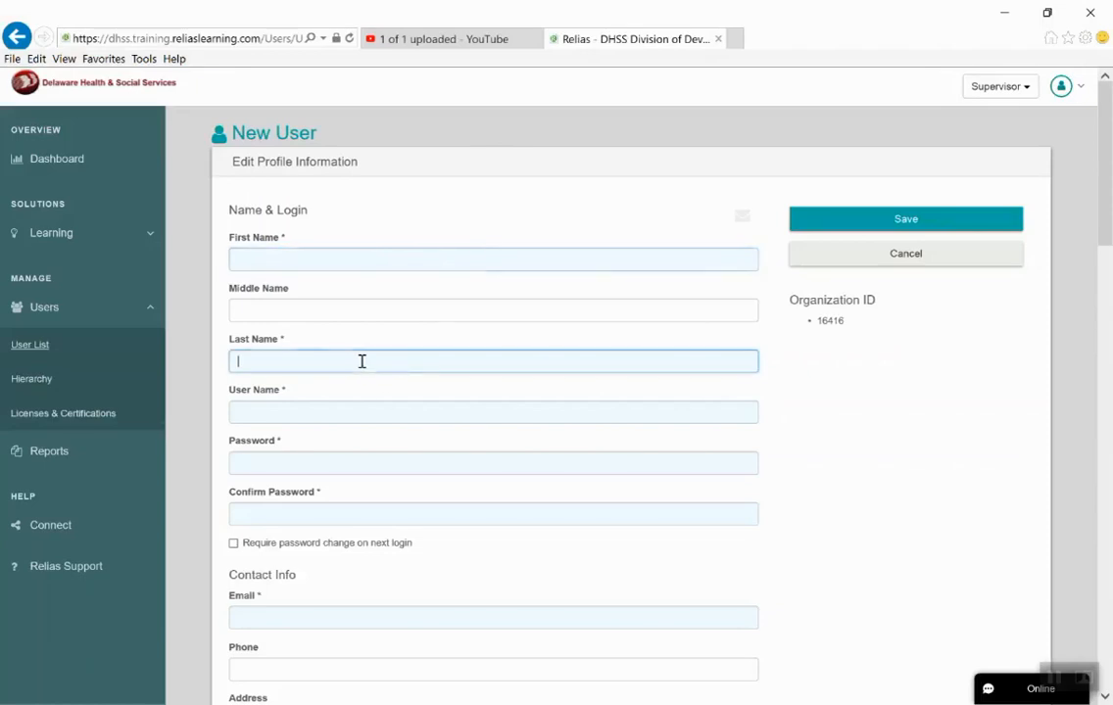
left_click(348, 412)
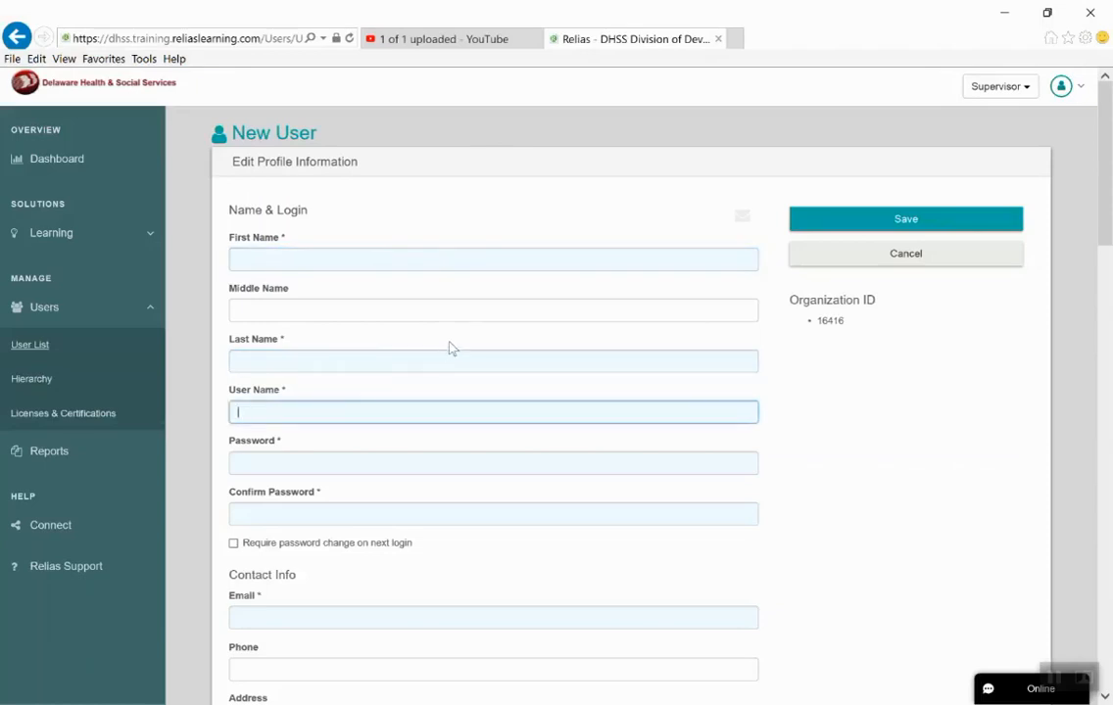
scroll(449, 345, "down", 1)
scroll(454, 345, "down", 1)
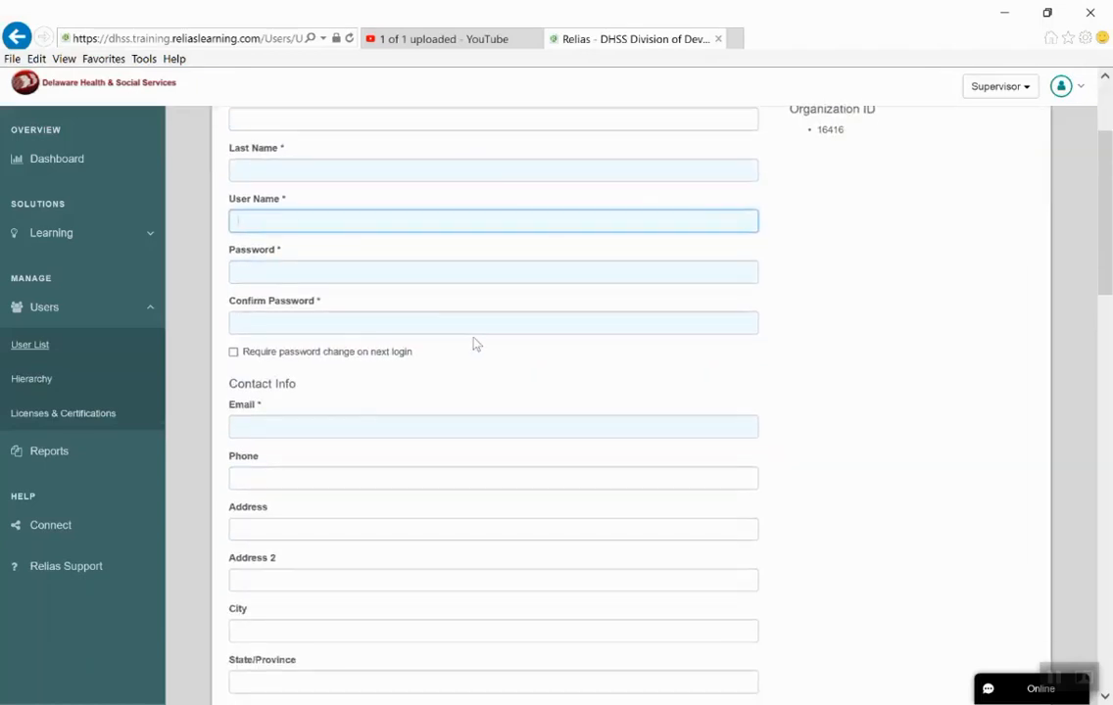
scroll(474, 343, "up", 2)
left_click(355, 264)
left_click(368, 366)
left_click(291, 409)
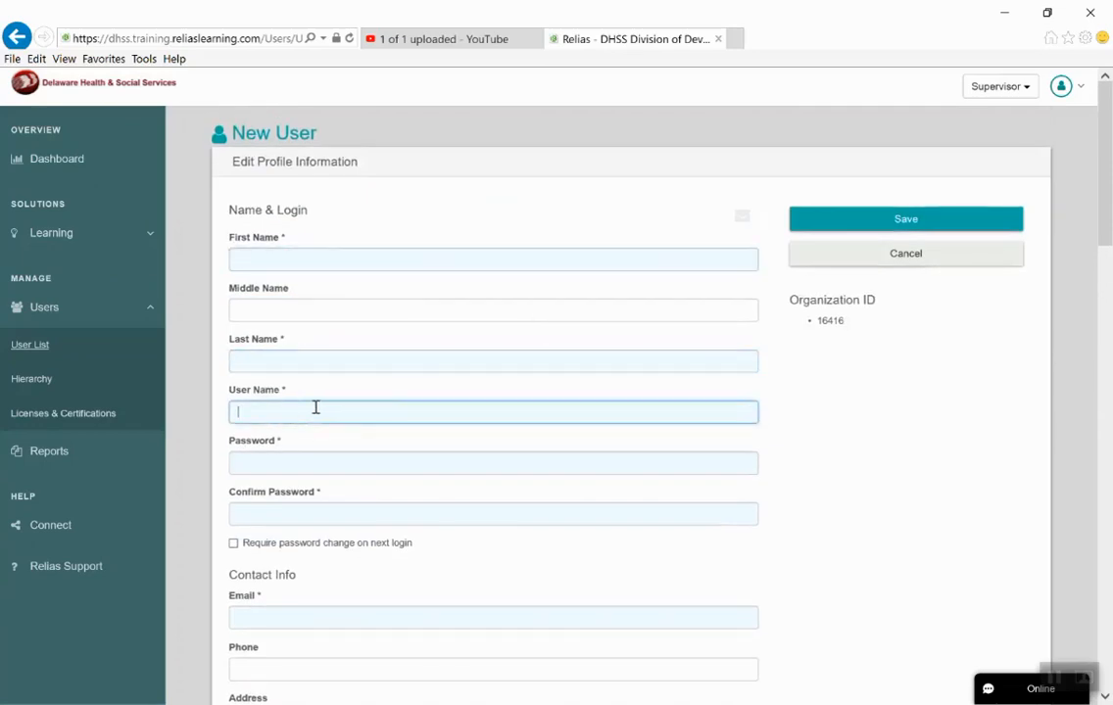
scroll(386, 421, "down", 1)
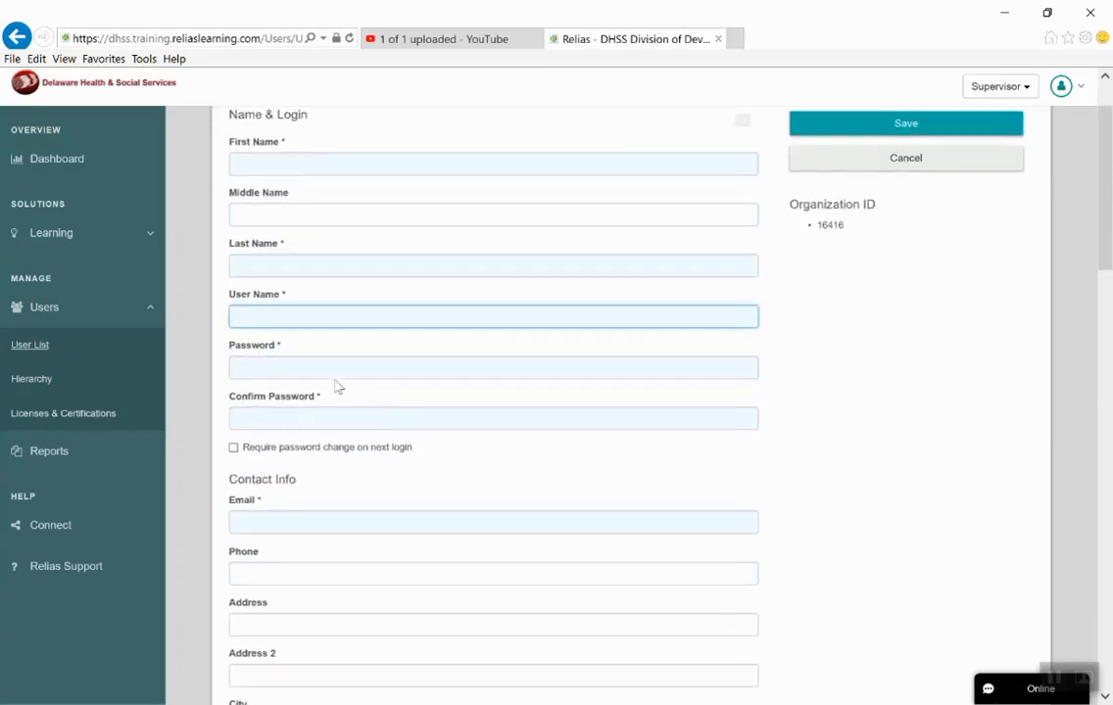
left_click(273, 370)
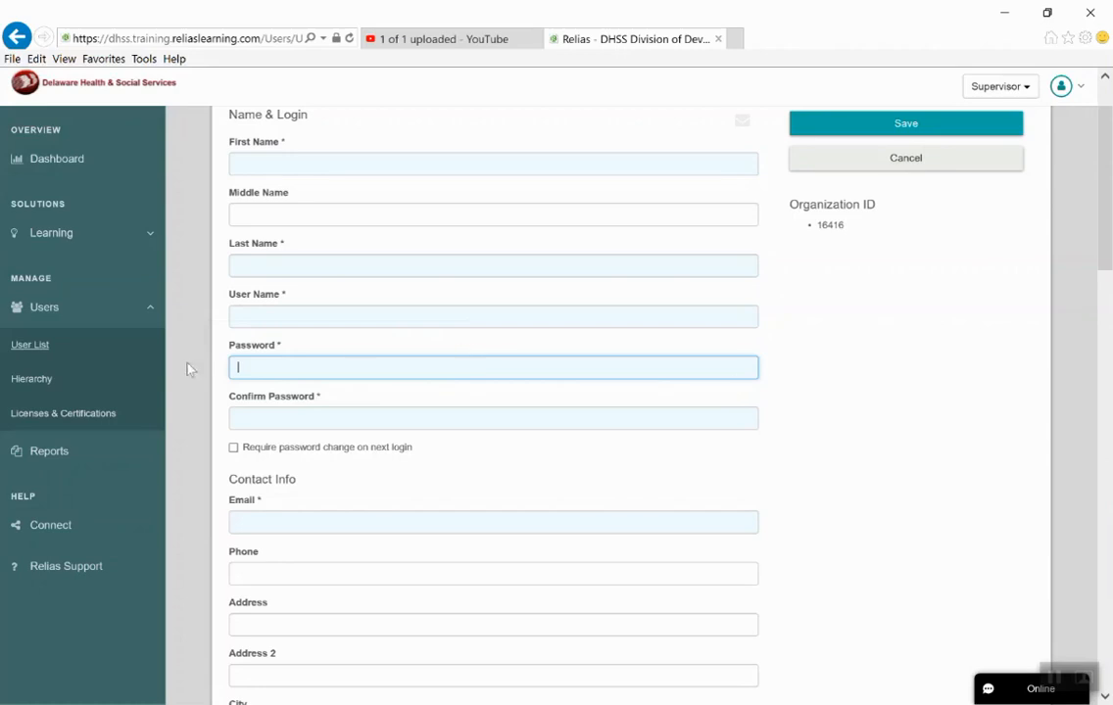
left_click(254, 421)
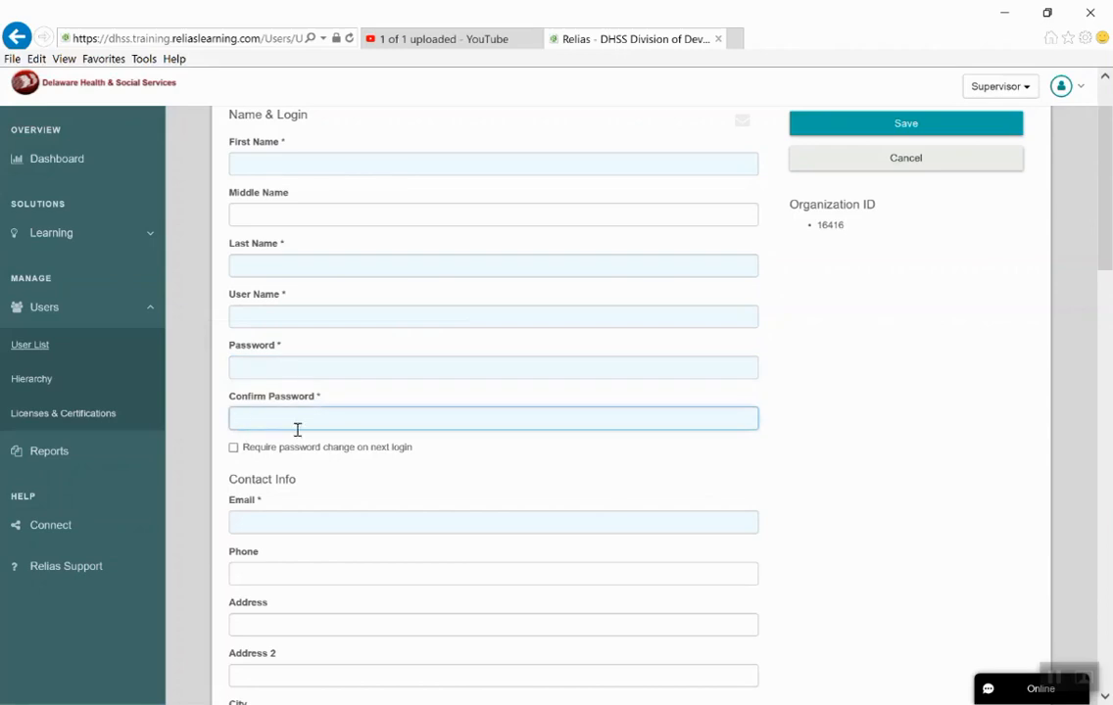
left_click(236, 448)
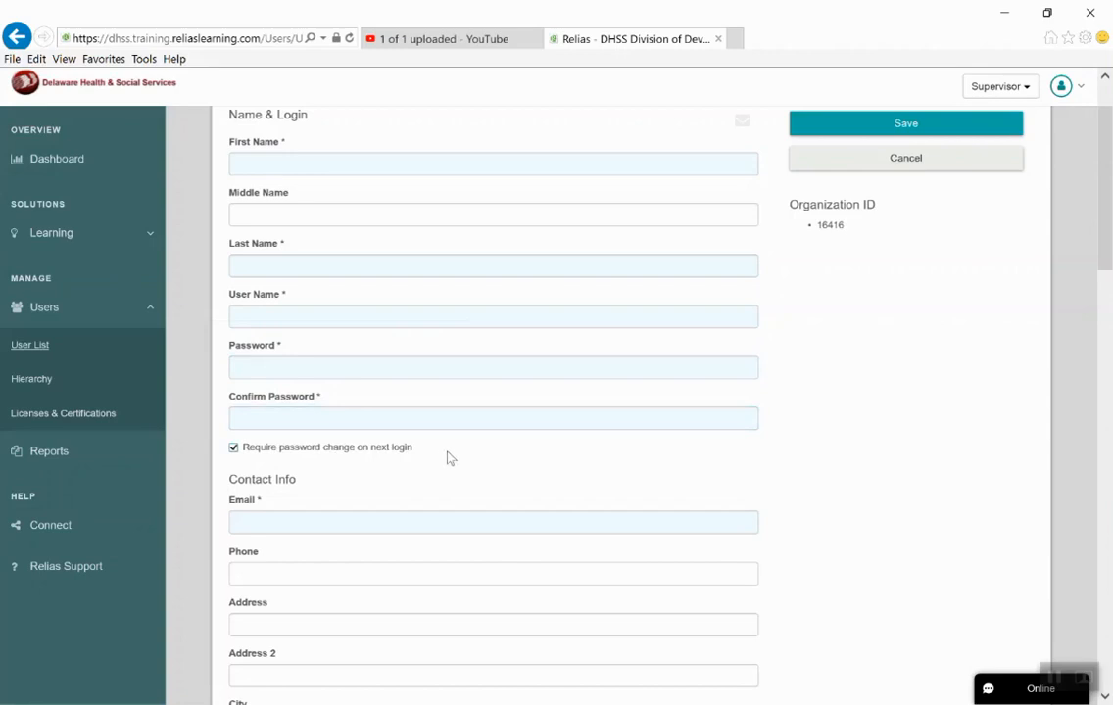
scroll(493, 458, "down", 1)
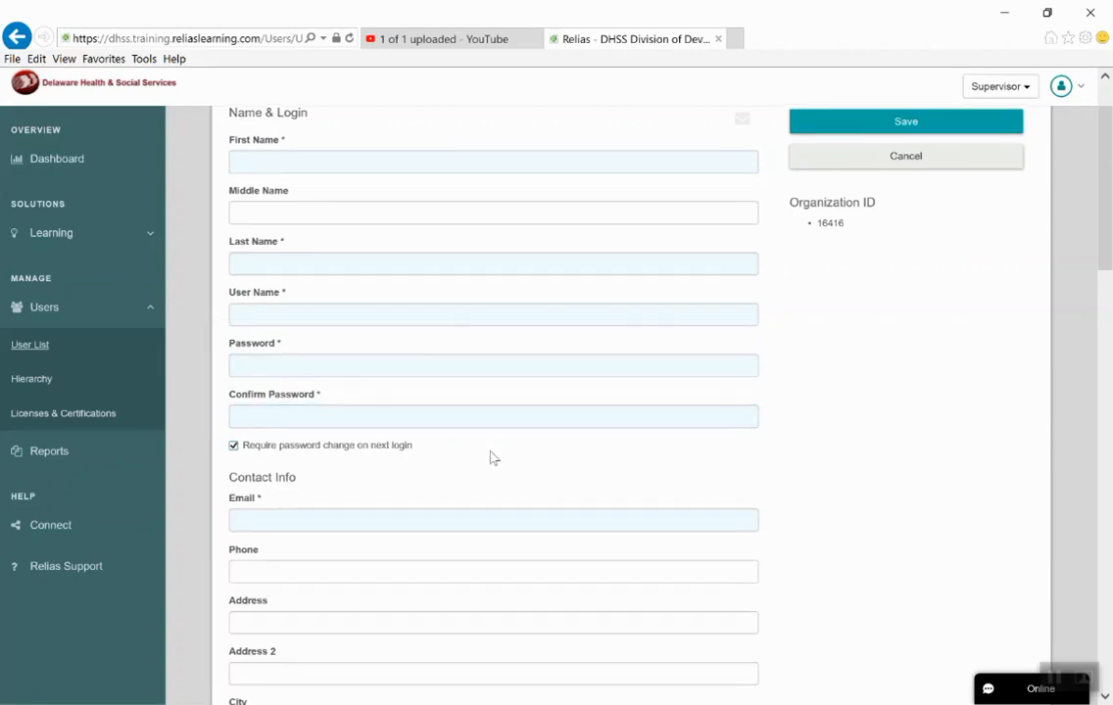
scroll(493, 458, "down", 1)
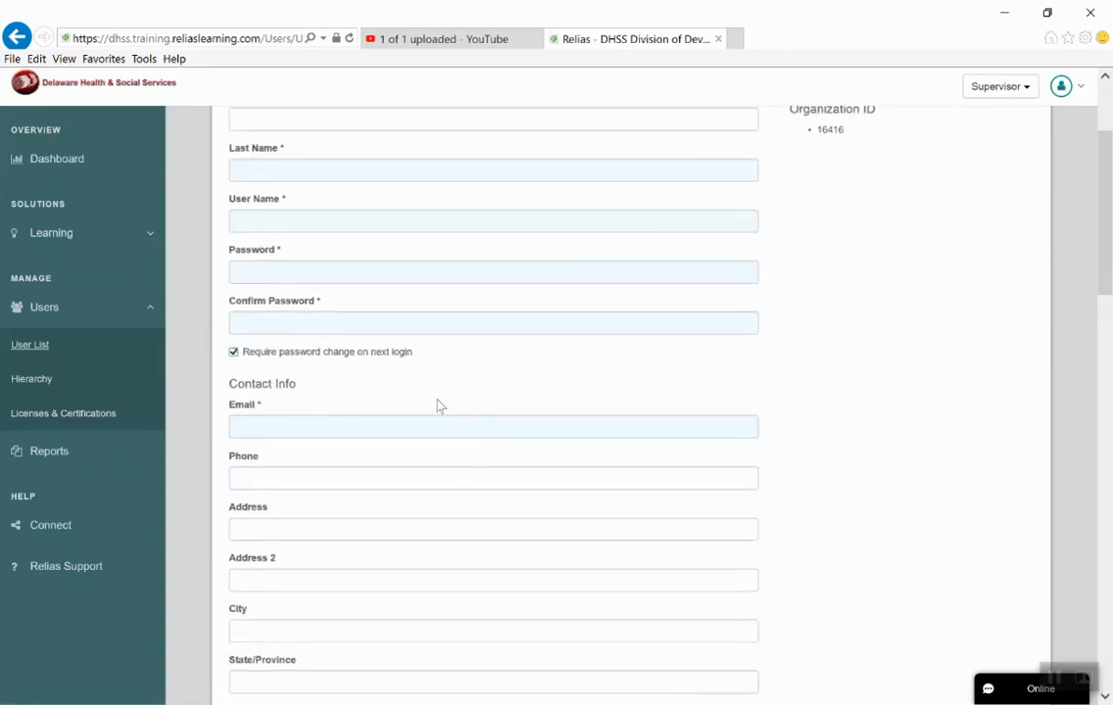
left_click(242, 357)
Examine the required Email field together with the User Name field, and review the contact information fields.
left_click(261, 424)
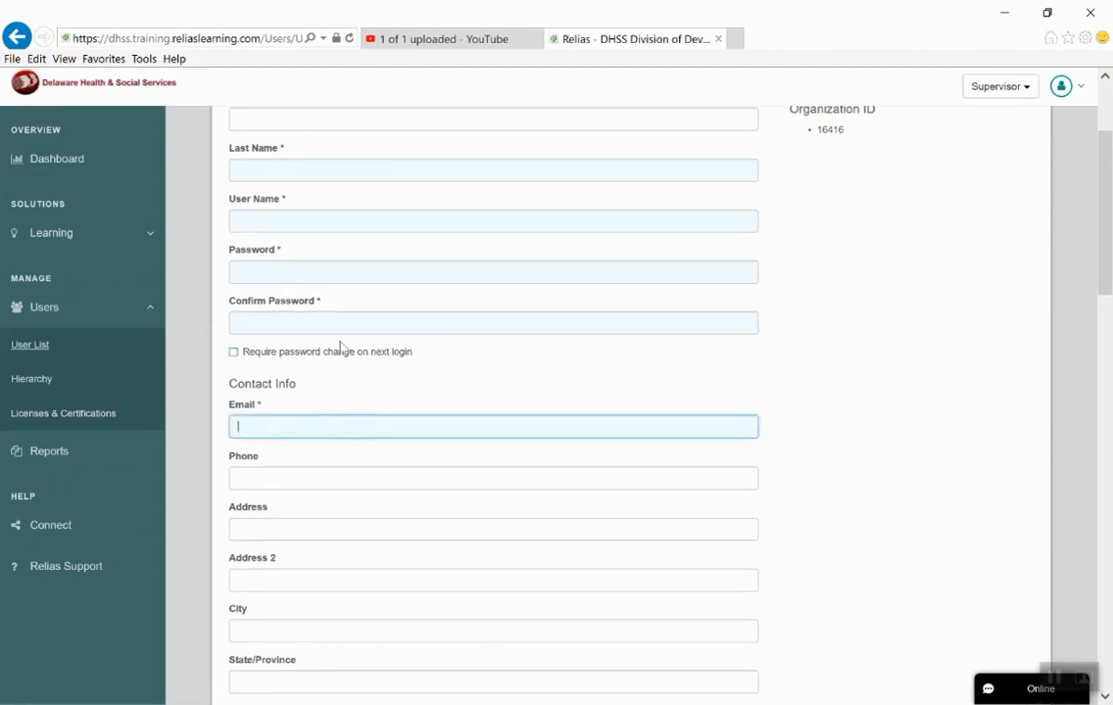
left_click(325, 220)
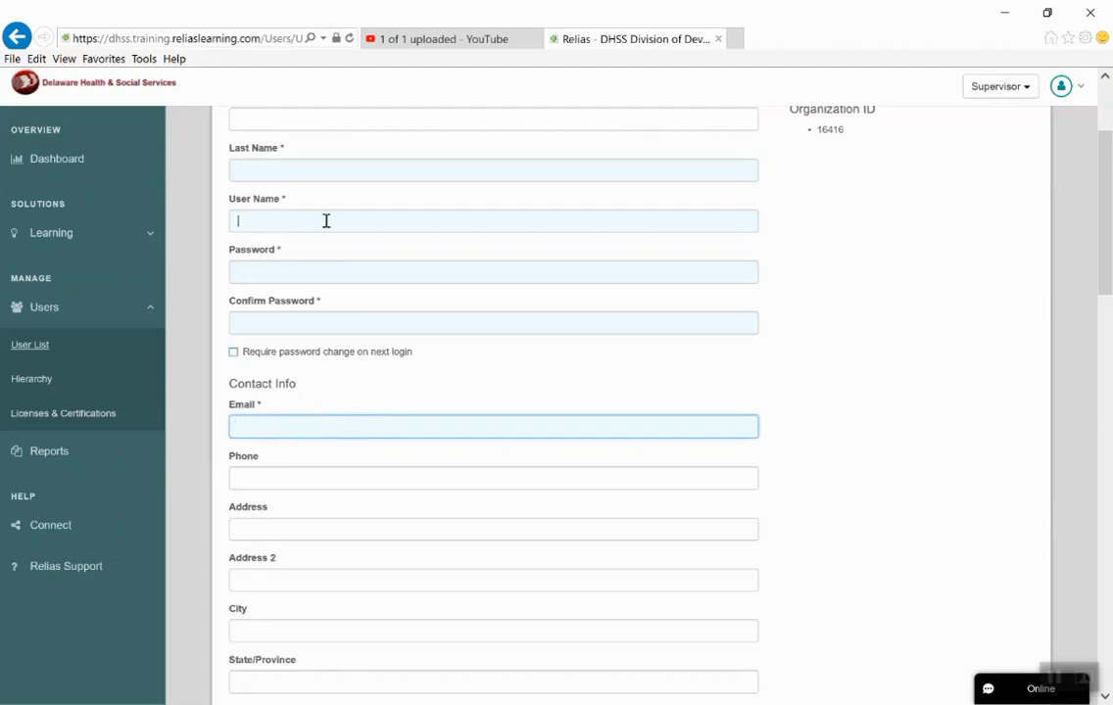
left_click(335, 426)
left_click(276, 219)
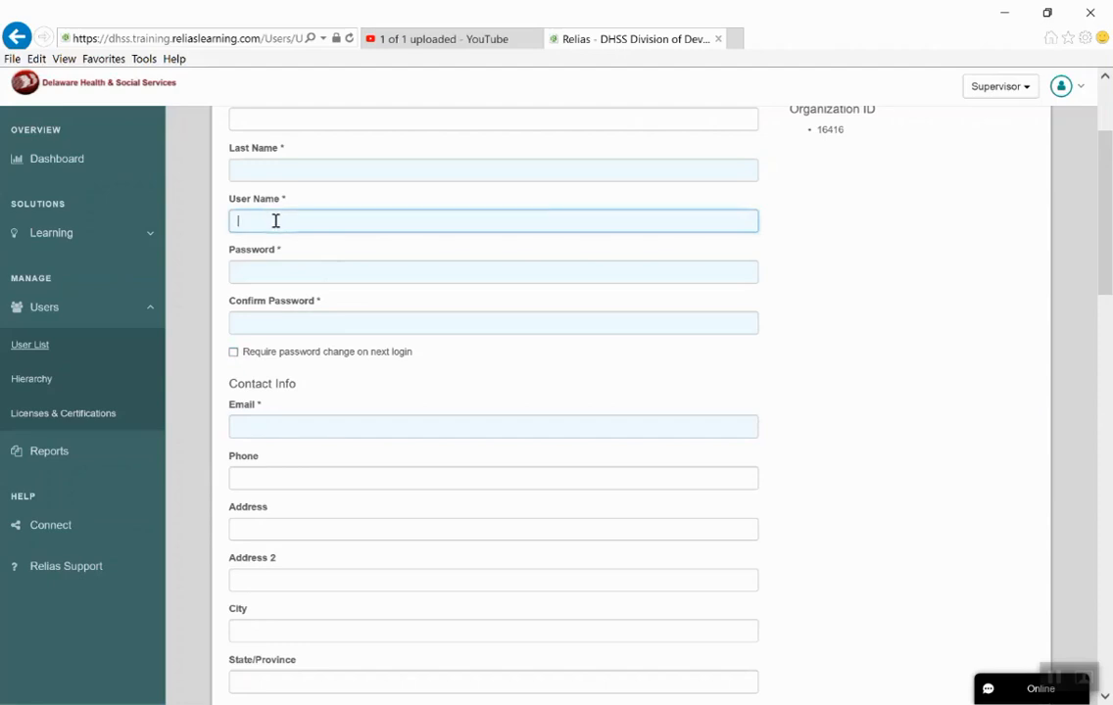
left_click(283, 428)
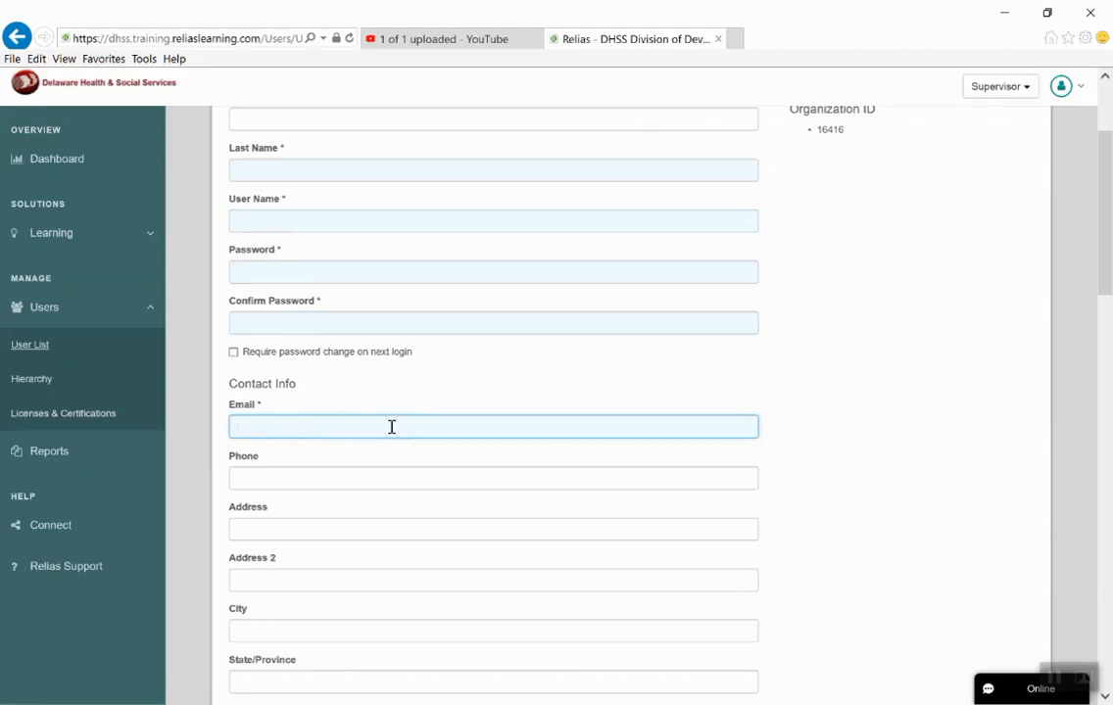
scroll(391, 427, "down", 1)
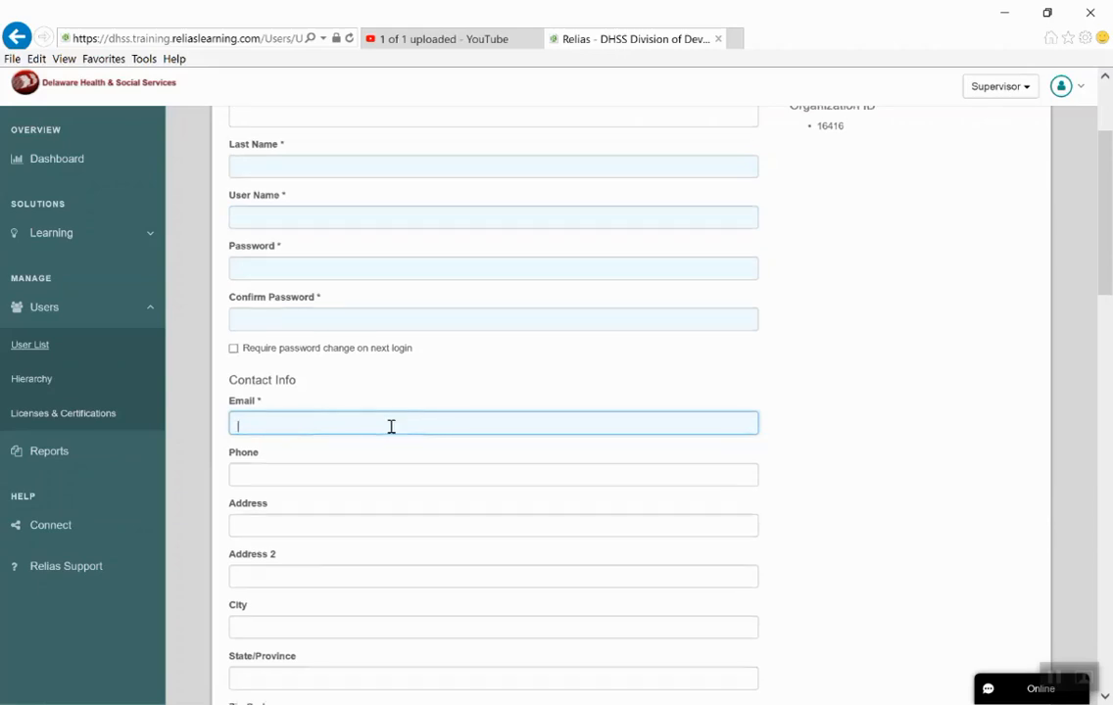
scroll(390, 427, "down", 5)
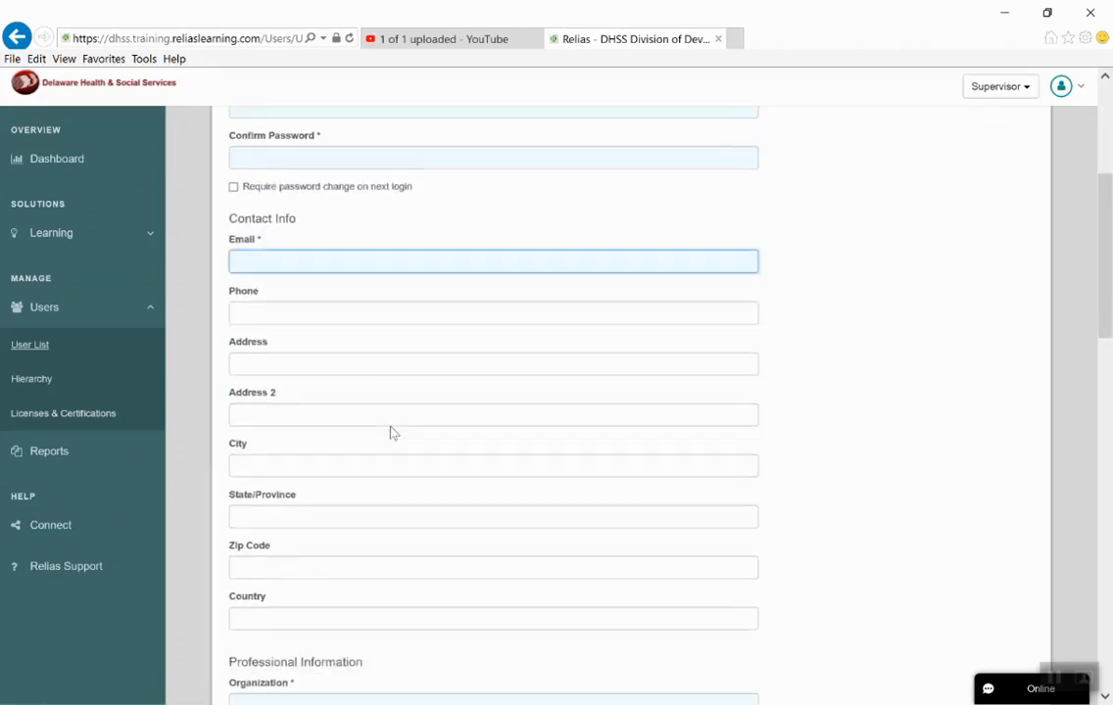
Examine the Organization field and the choices available for Hierarchy in the professional information.
left_click(246, 489)
scroll(497, 434, "down", 1)
scroll(496, 434, "down", 1)
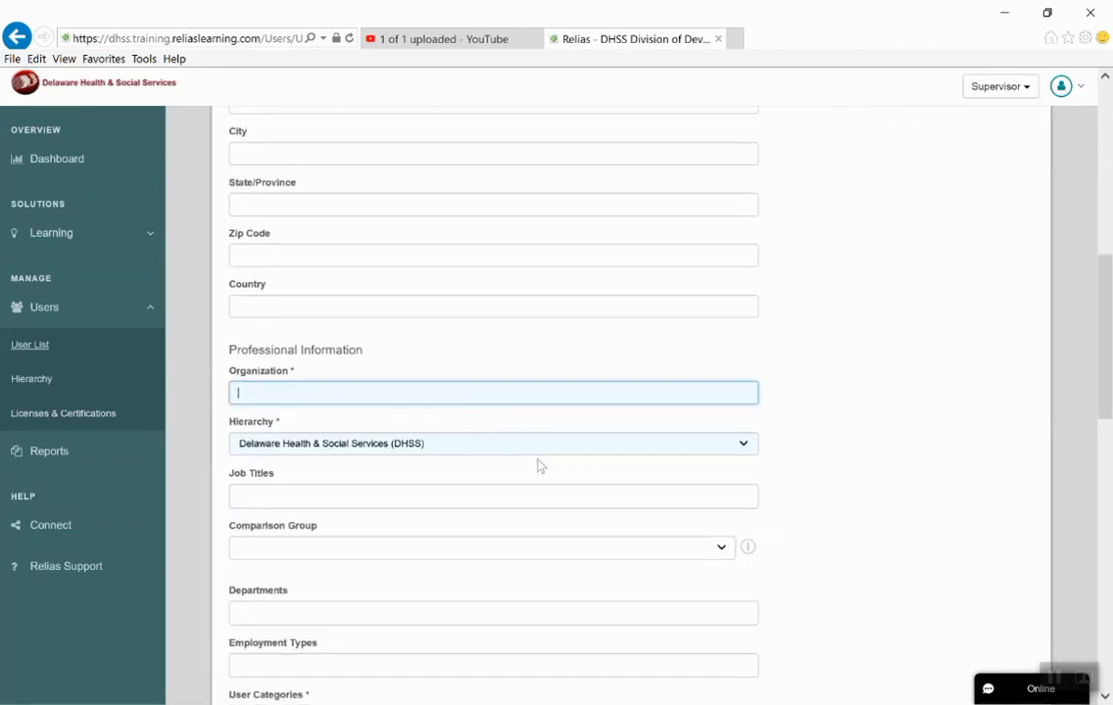
left_click(745, 446)
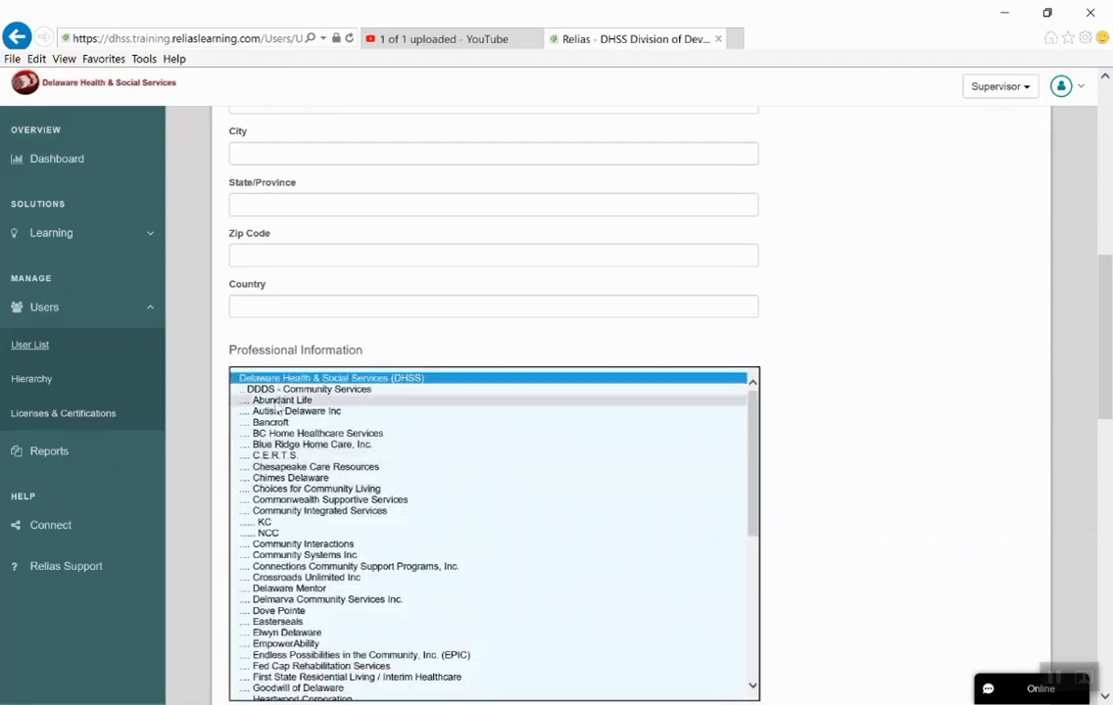
left_click(840, 435)
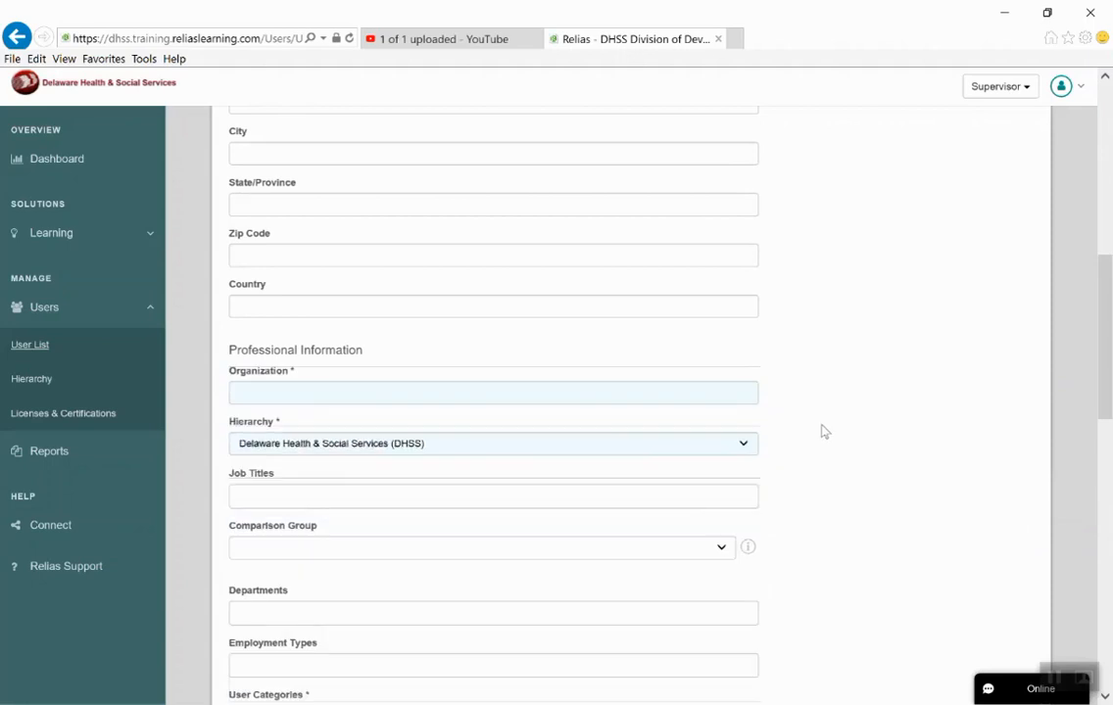
scroll(442, 450, "down", 2)
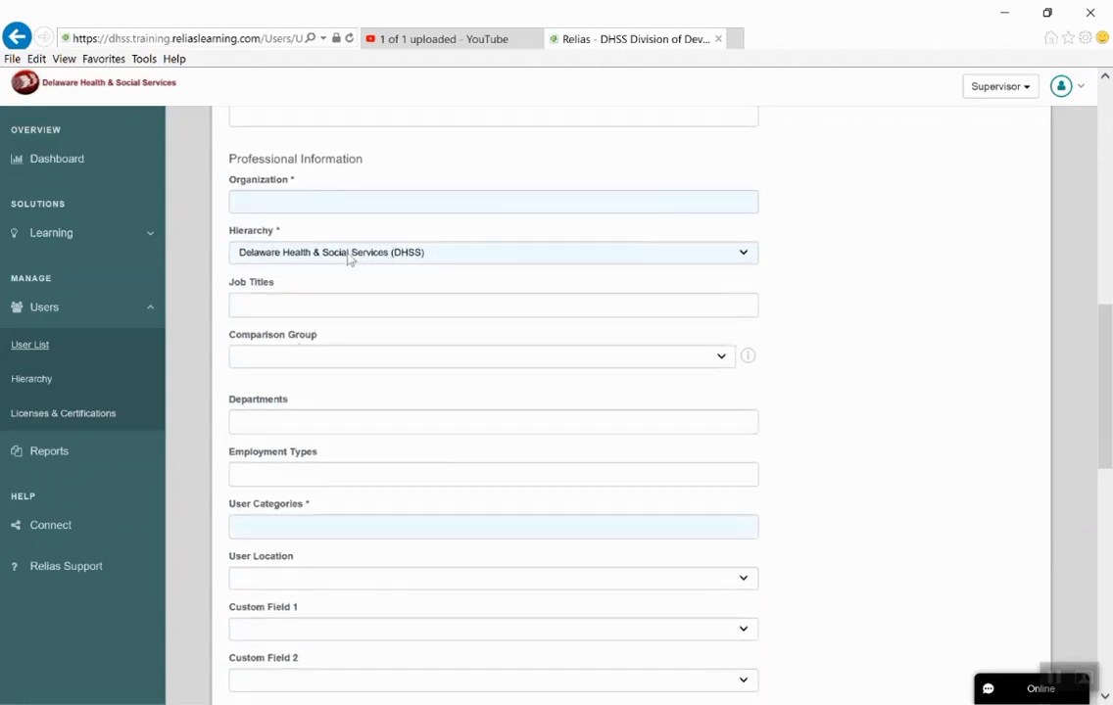
Review the Job Titles and Departments fields and the options offered for User Categories.
left_click(239, 306)
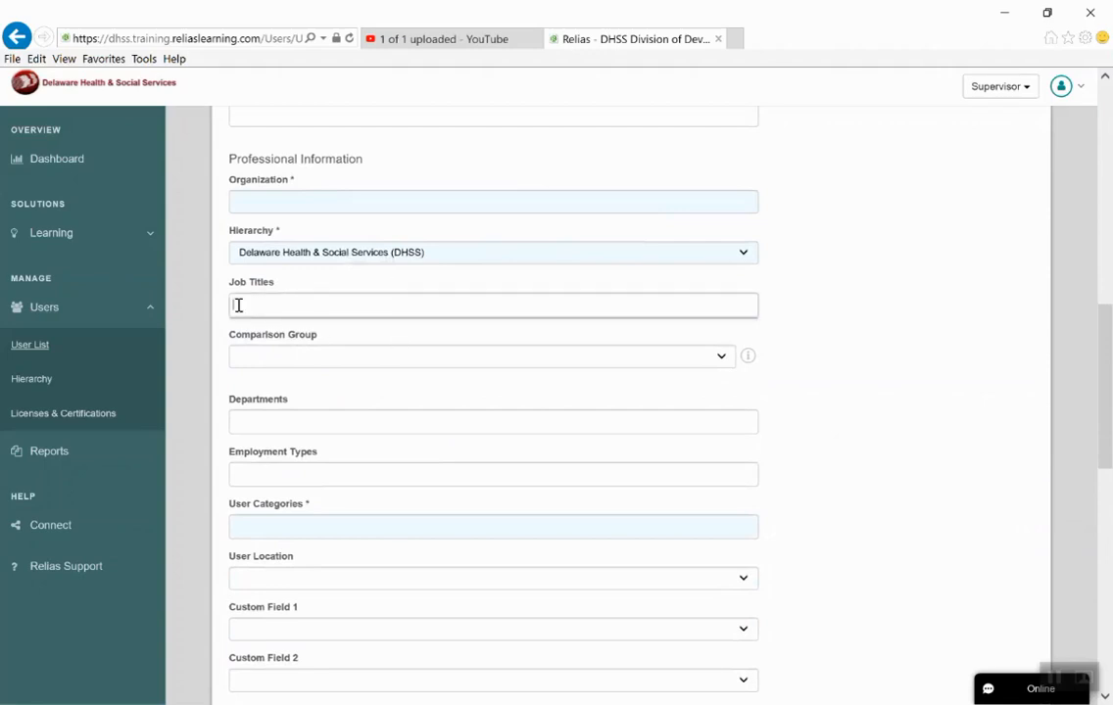
left_click(251, 419)
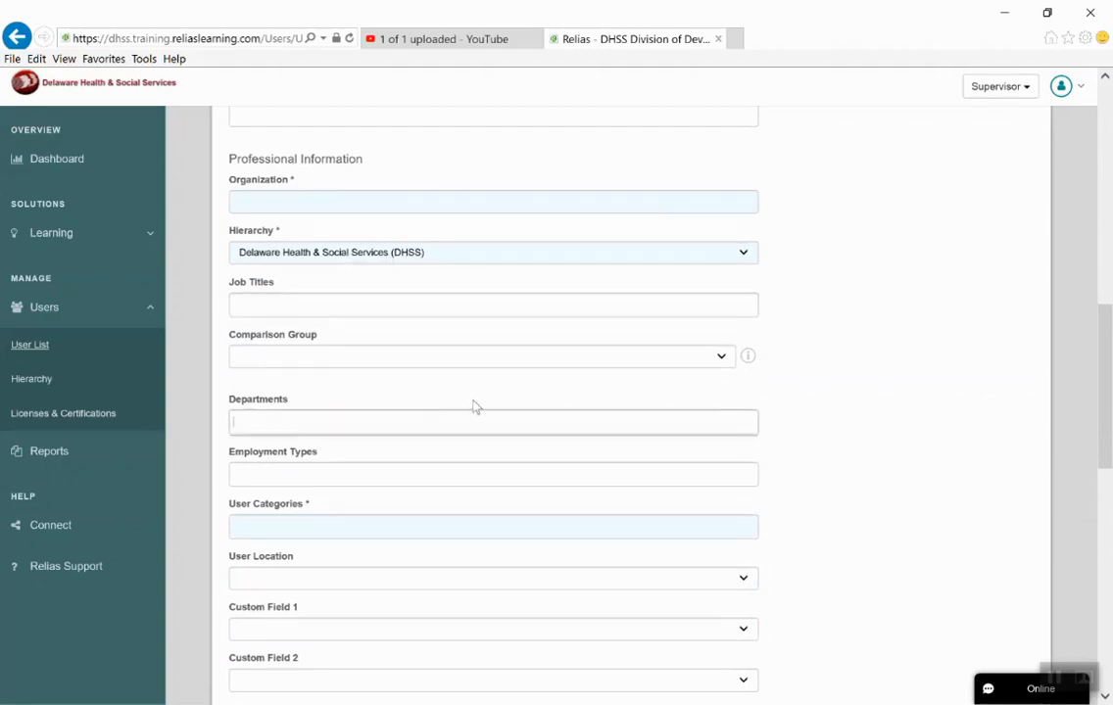
scroll(474, 406, "down", 1)
scroll(474, 405, "down", 1)
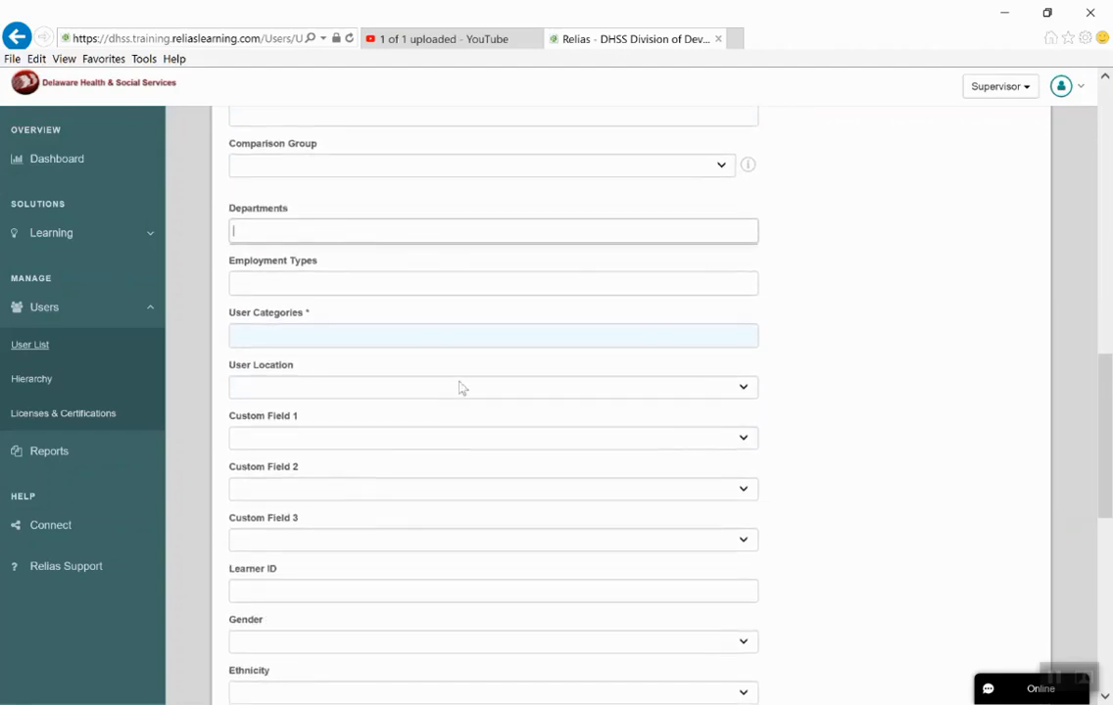
left_click(300, 337)
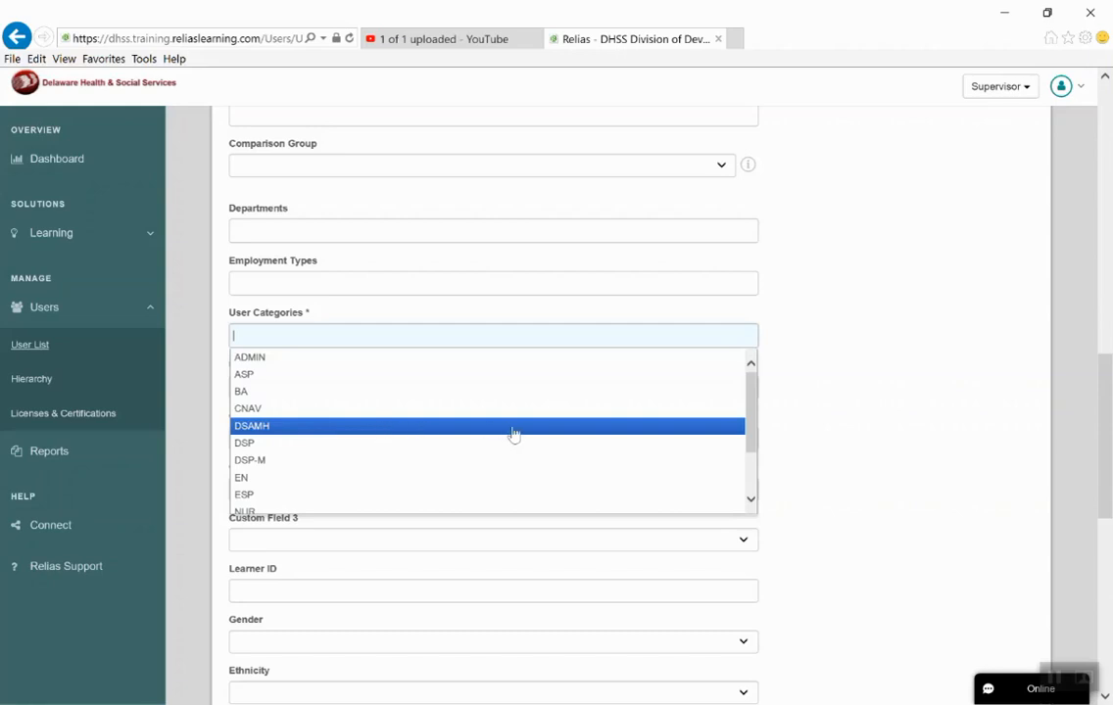
left_click(796, 435)
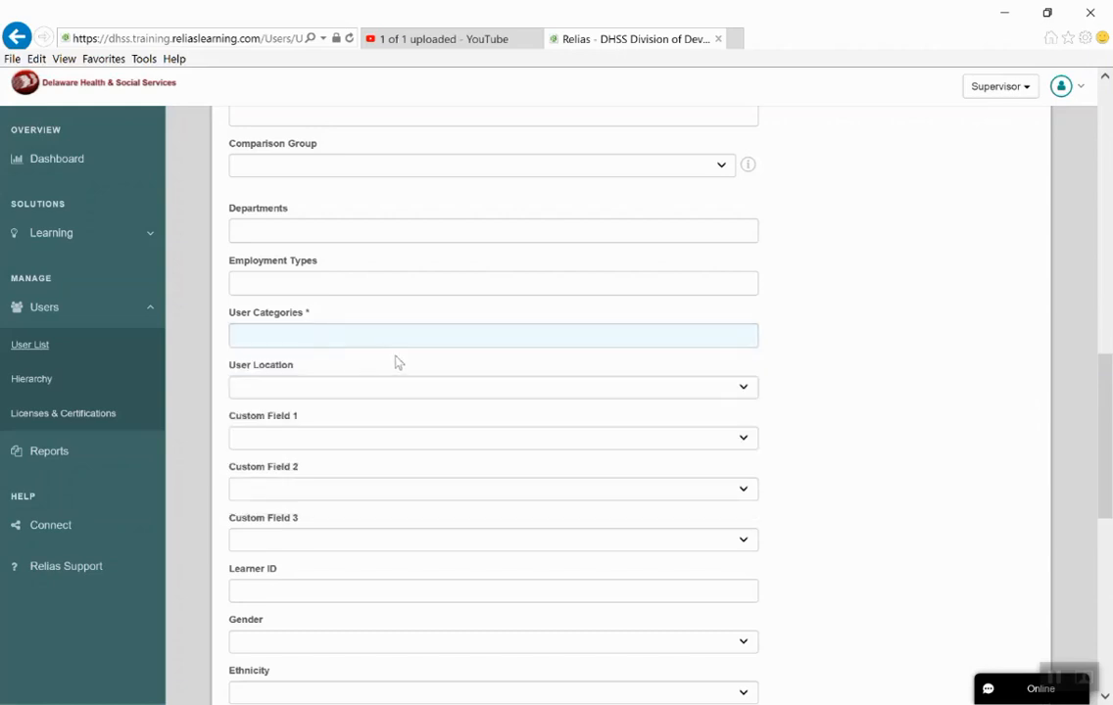
scroll(414, 345, "down", 2)
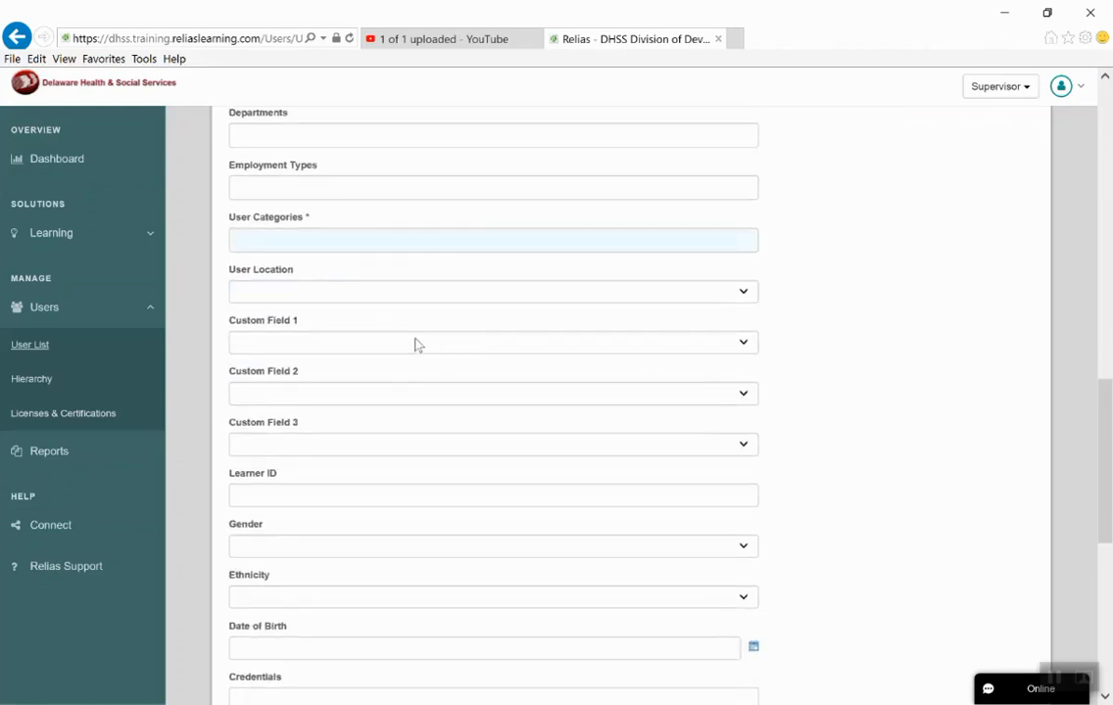
Check which options User Location and Custom Field 1 offer, without choosing any.
left_click(286, 293)
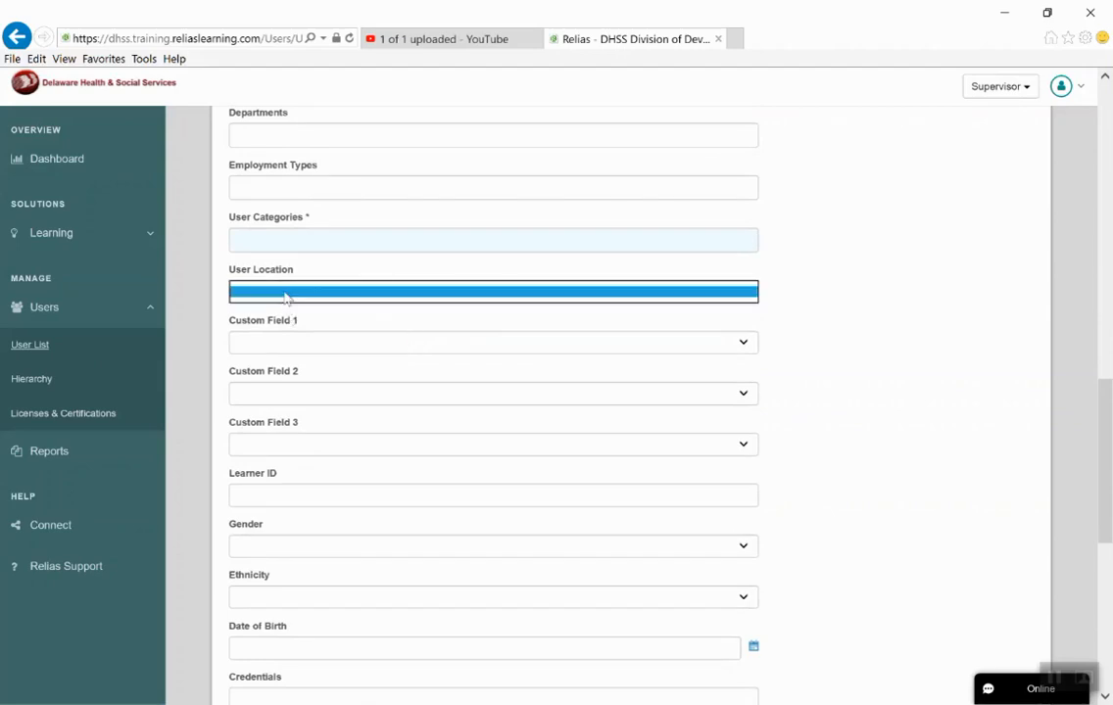
left_click(303, 344)
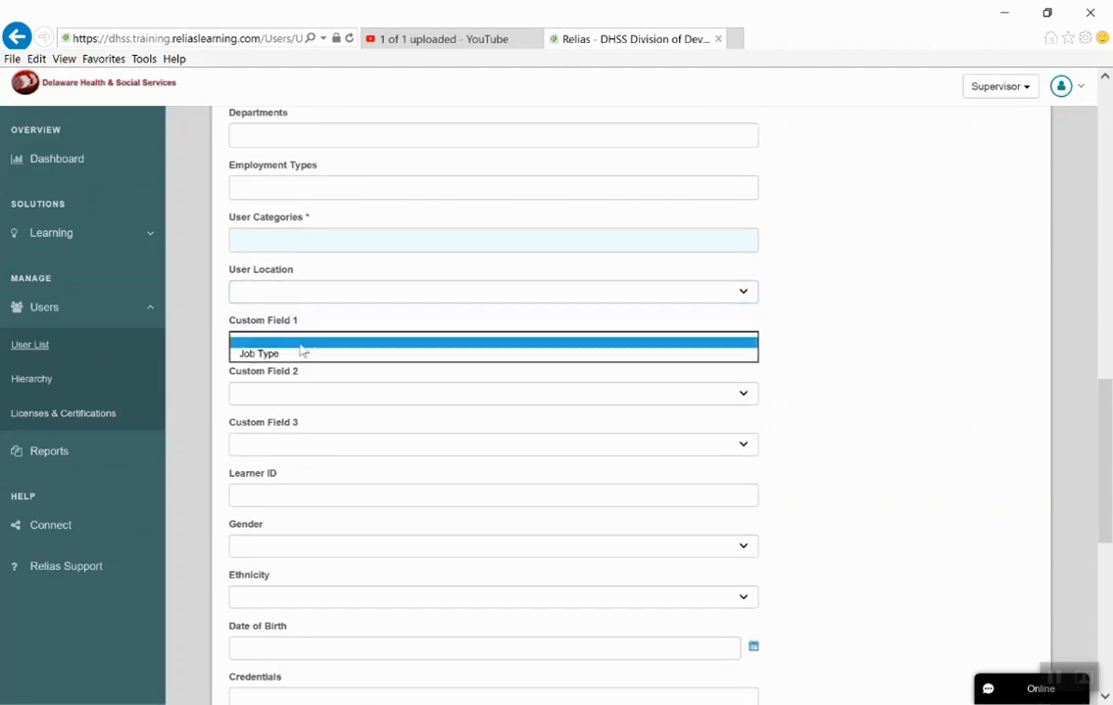
left_click(803, 348)
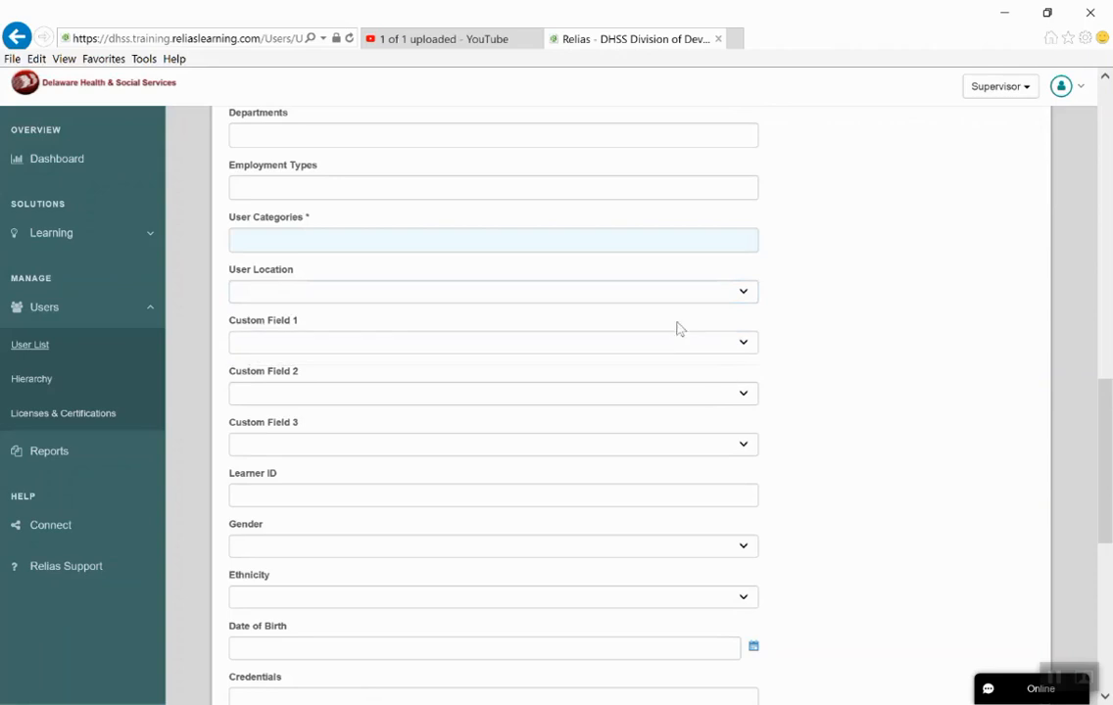
left_click_drag(292, 321, 217, 325)
left_click(345, 358)
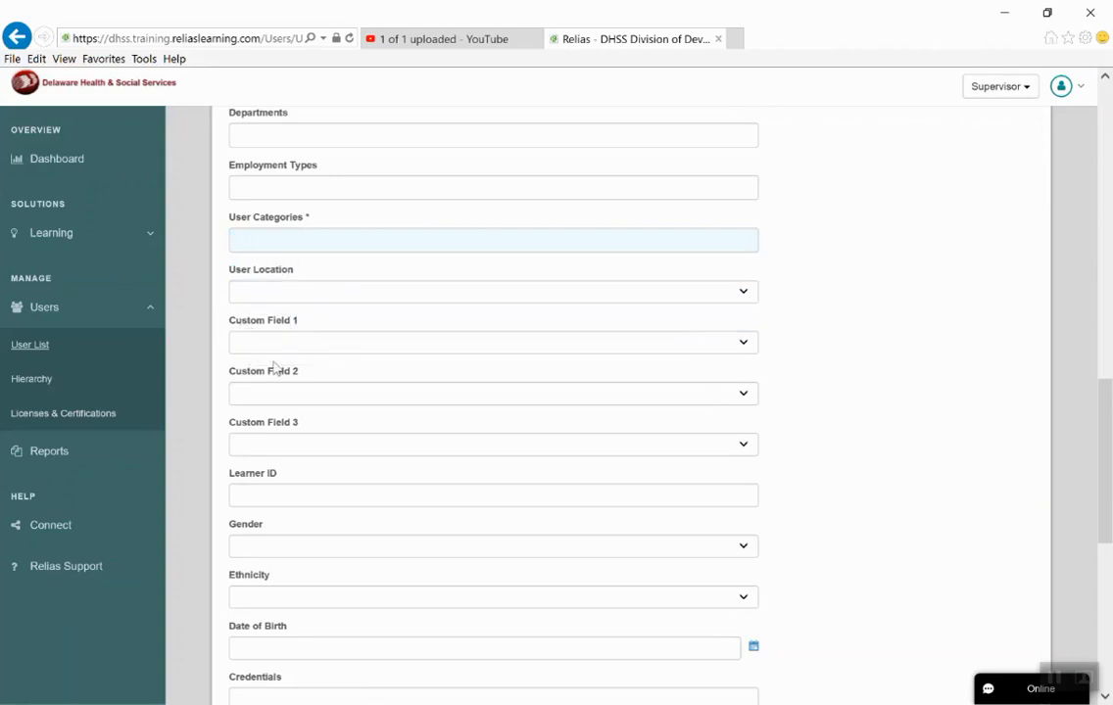
Examine the Hire Date and Termination Date fields in the settings, and check the choices for Course Access.
scroll(826, 397, "down", 3)
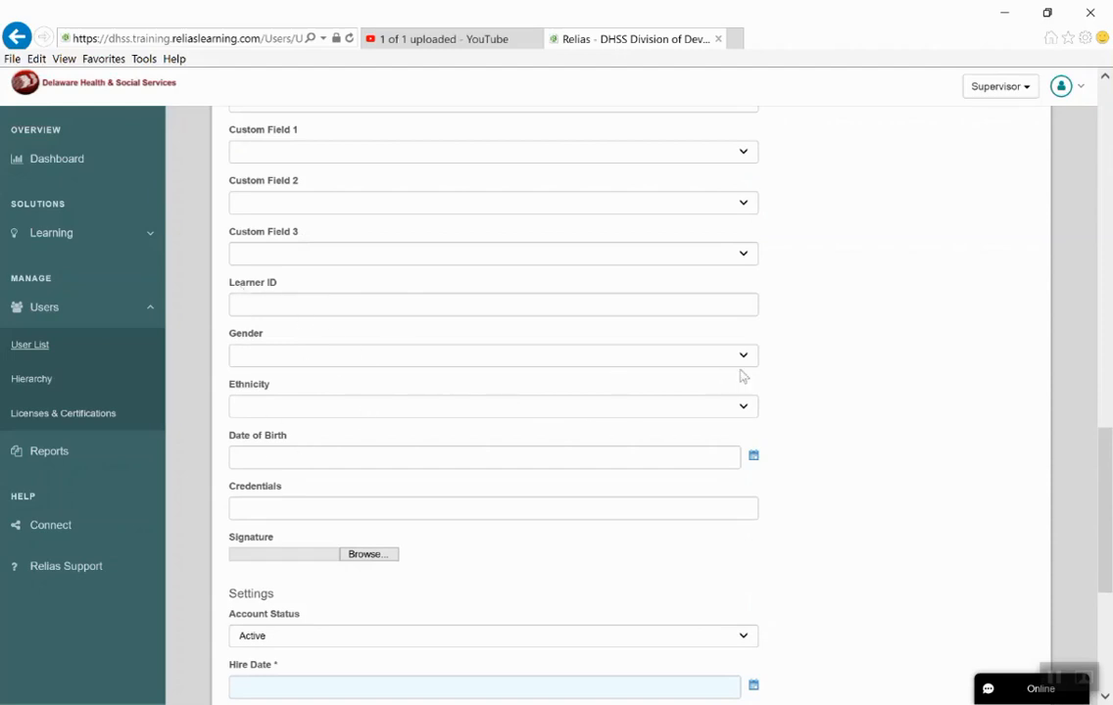
scroll(798, 375, "down", 3)
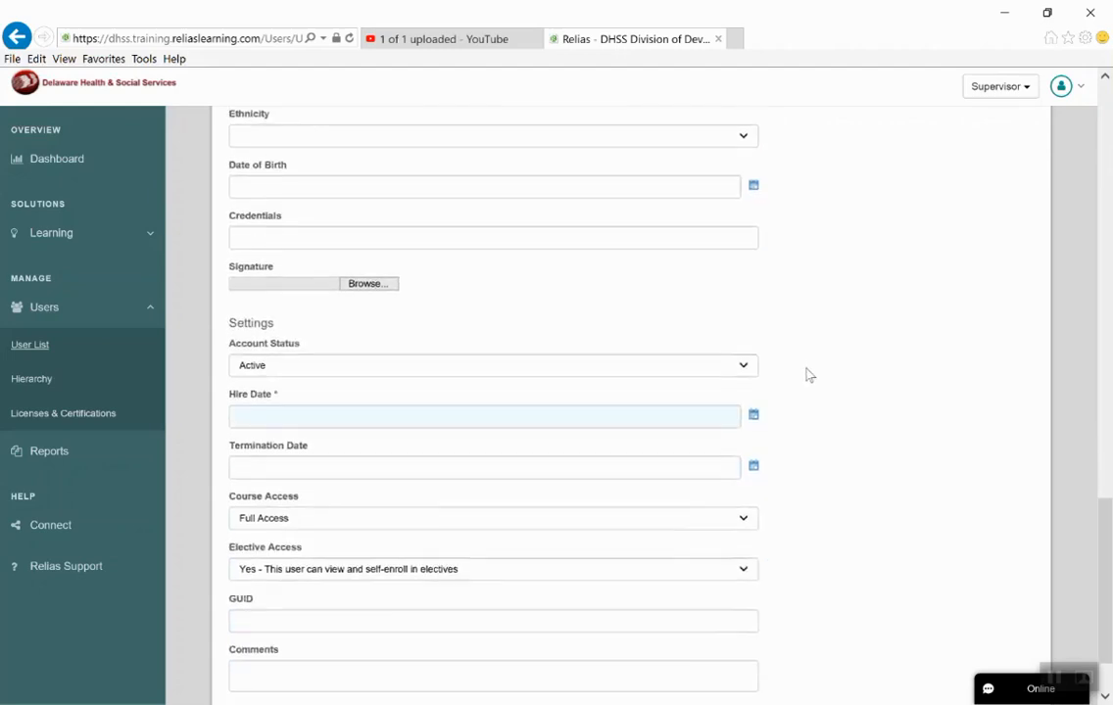
scroll(802, 367, "down", 1)
left_click(557, 308)
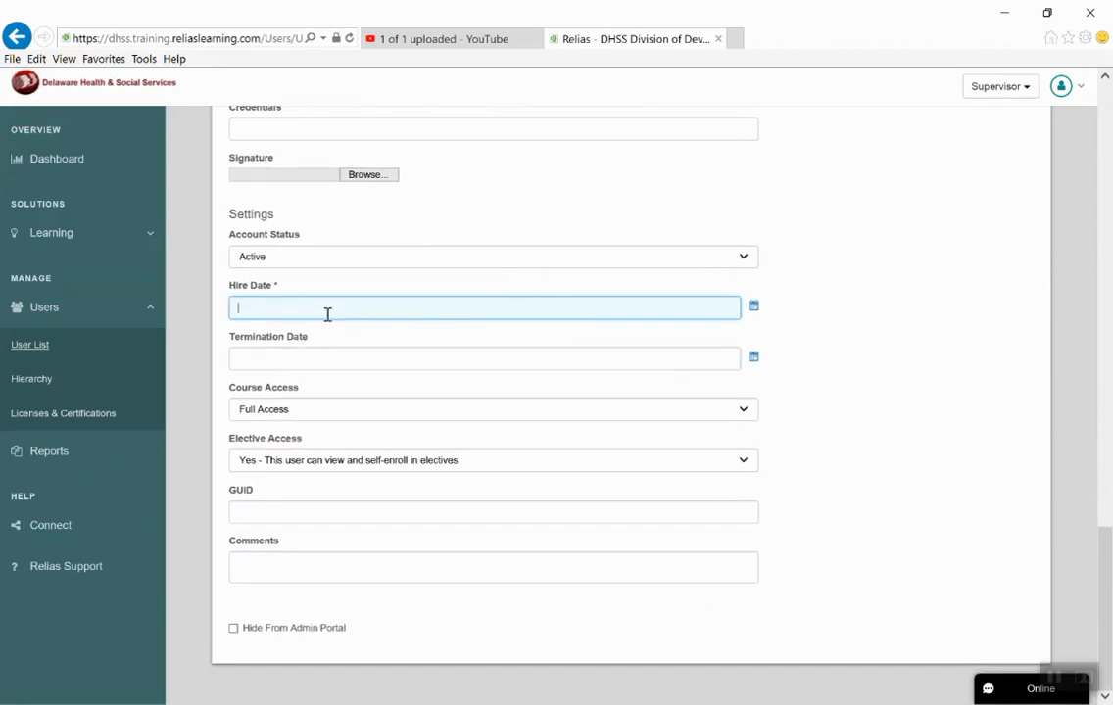
left_click(267, 358)
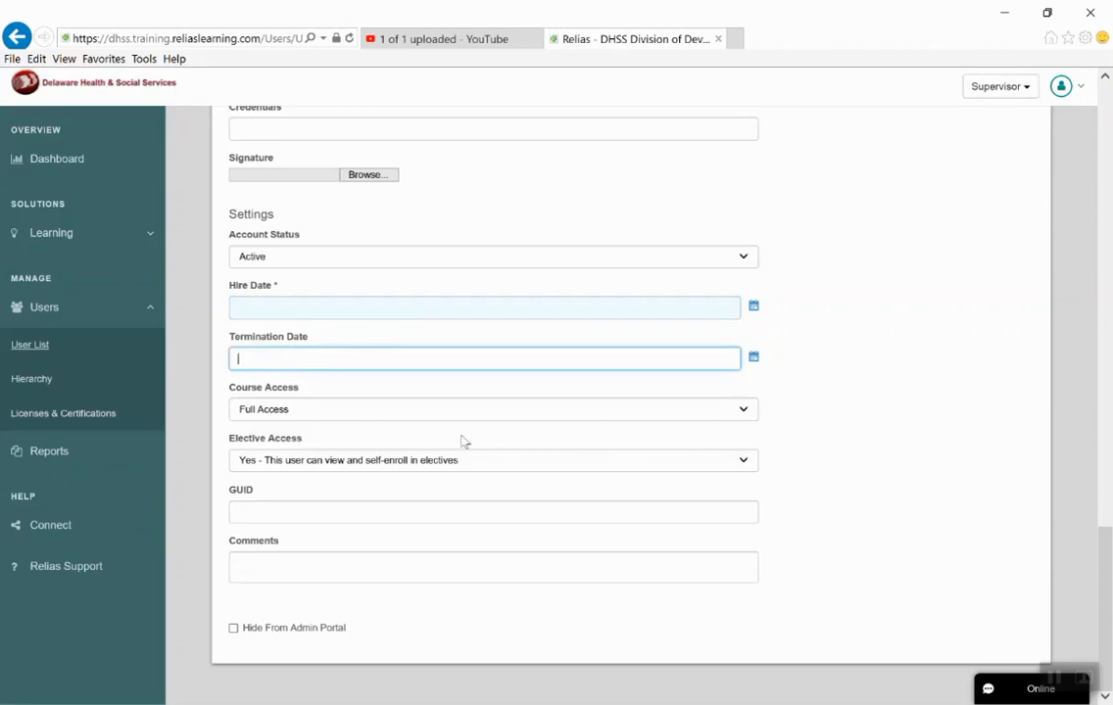
left_click(746, 413)
left_click(746, 410)
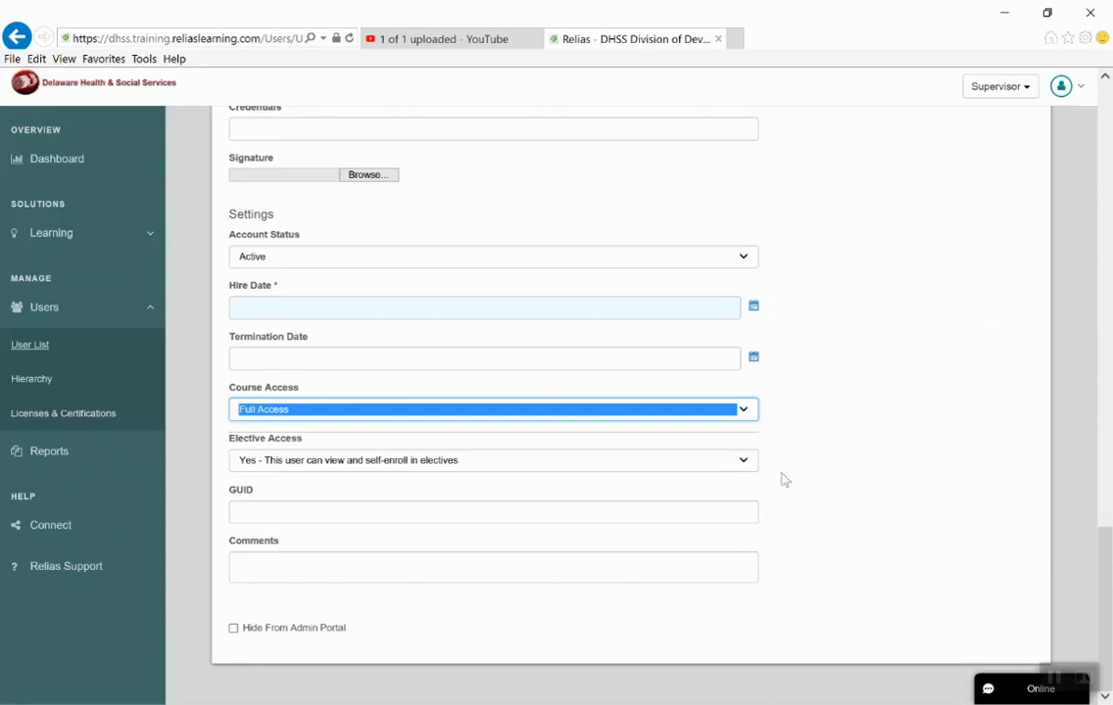
Try the No option for Elective Access and restore "Yes - This user can view and self-enroll in electives".
left_click(745, 463)
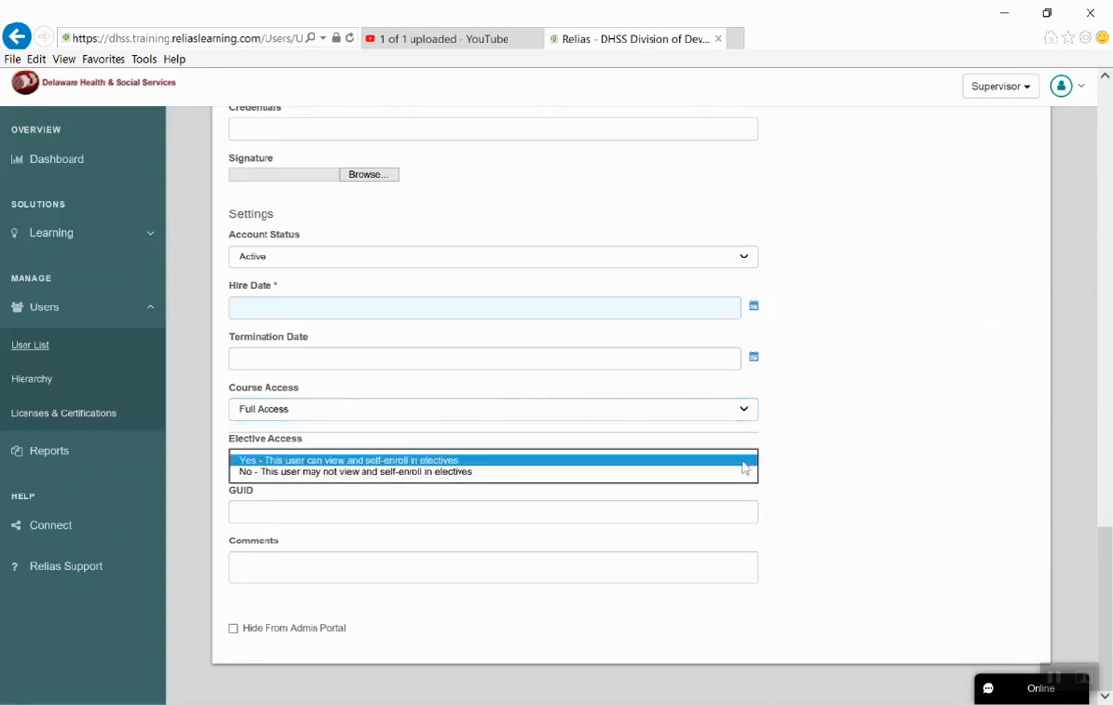
left_click(266, 466)
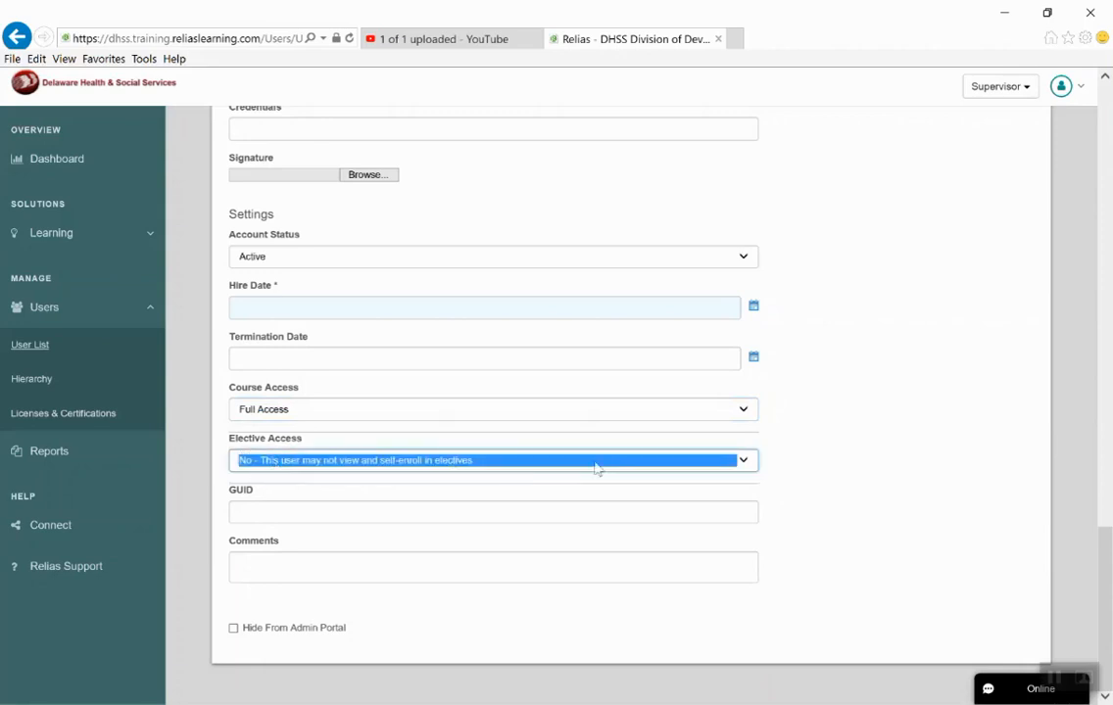
left_click(744, 462)
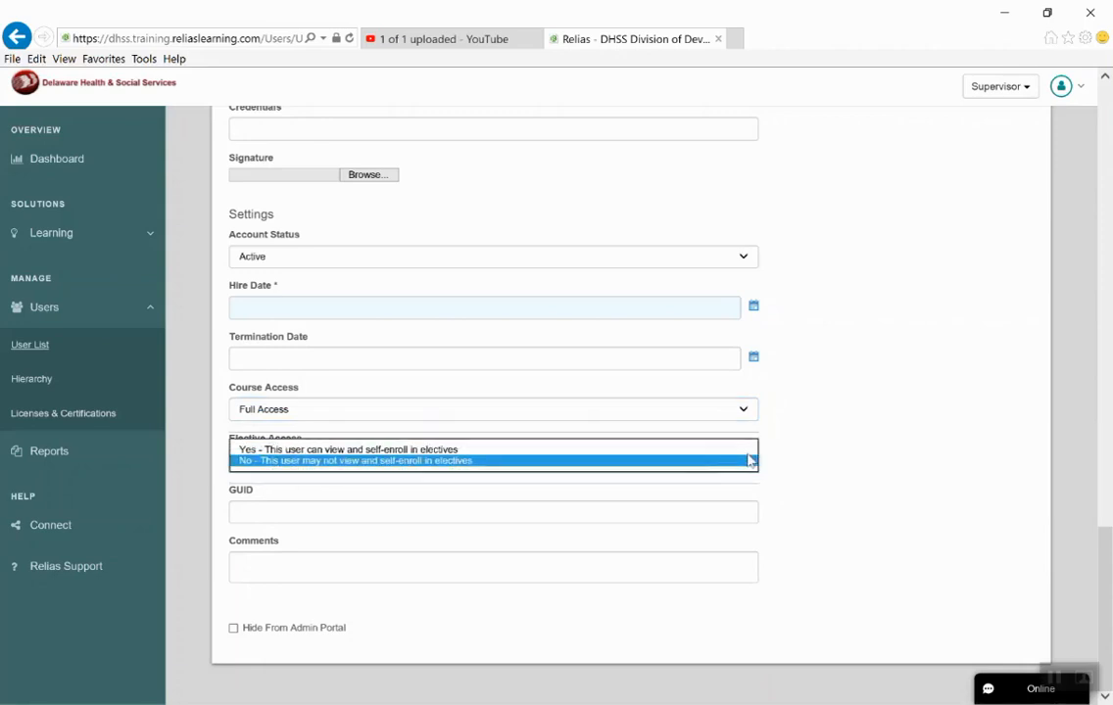
left_click(459, 450)
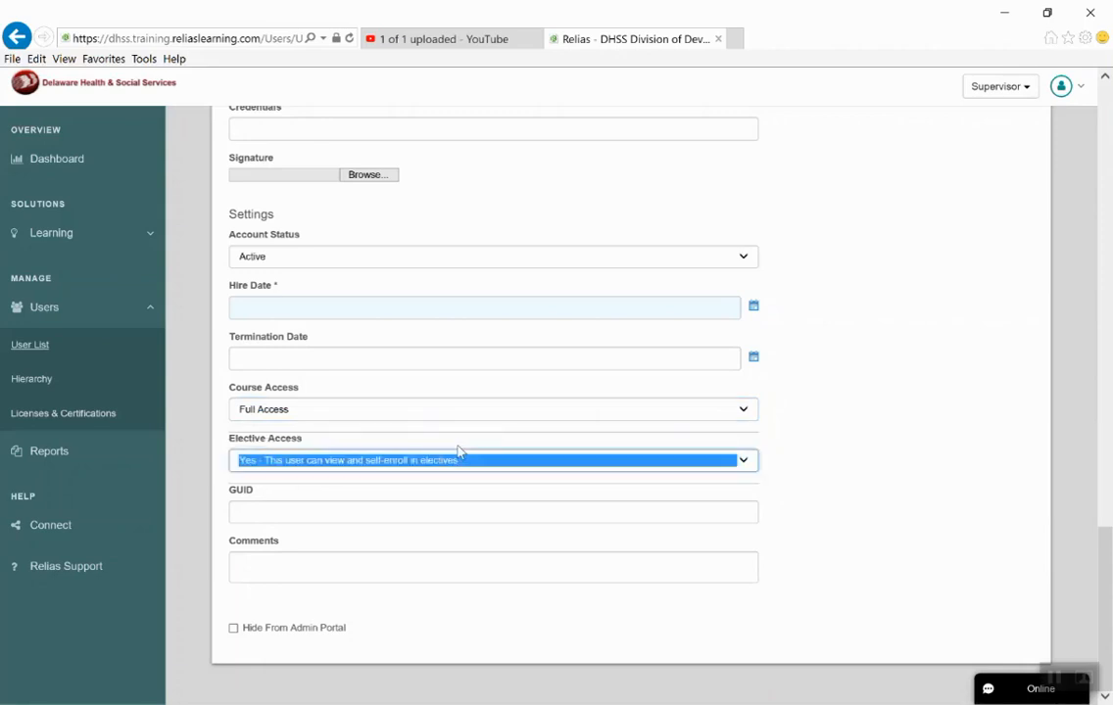
left_click(818, 480)
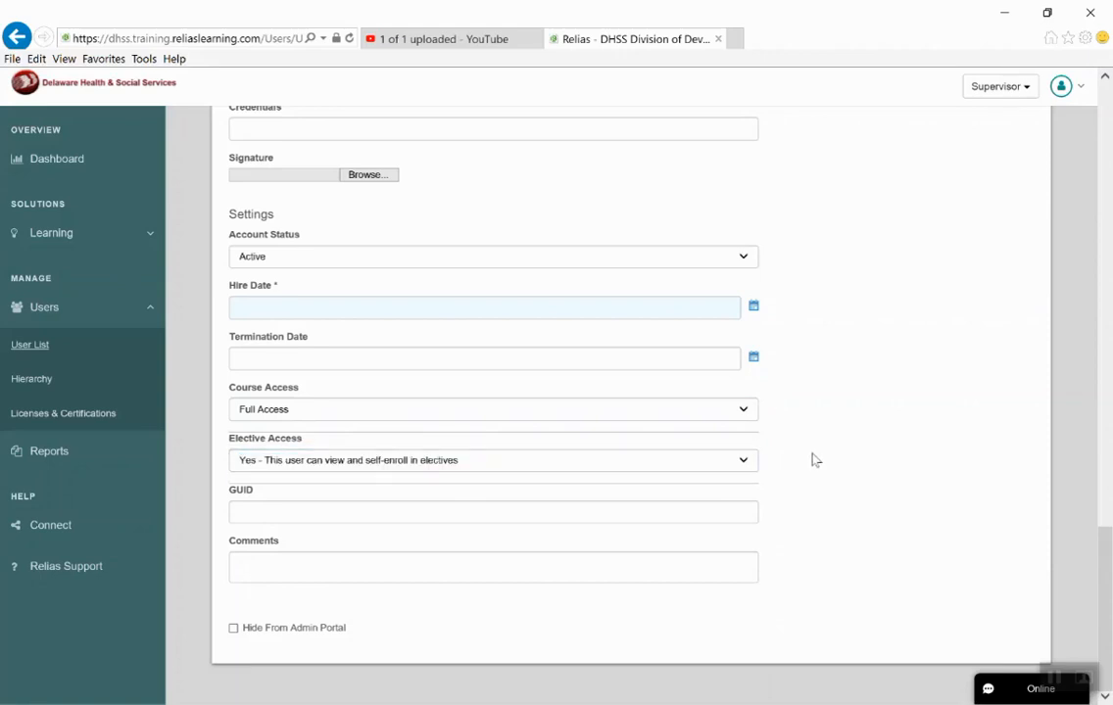
Return to the Name & Login section at the start of the profile form and examine the First Name field.
scroll(814, 456, "up", 1)
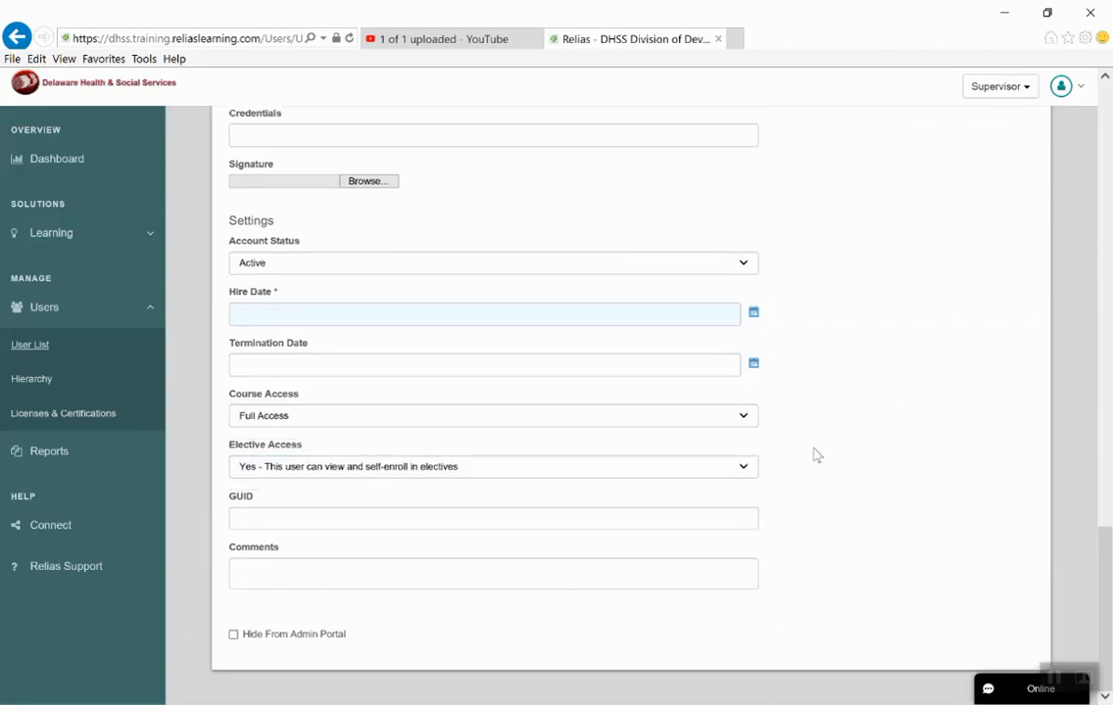
scroll(814, 456, "up", 10)
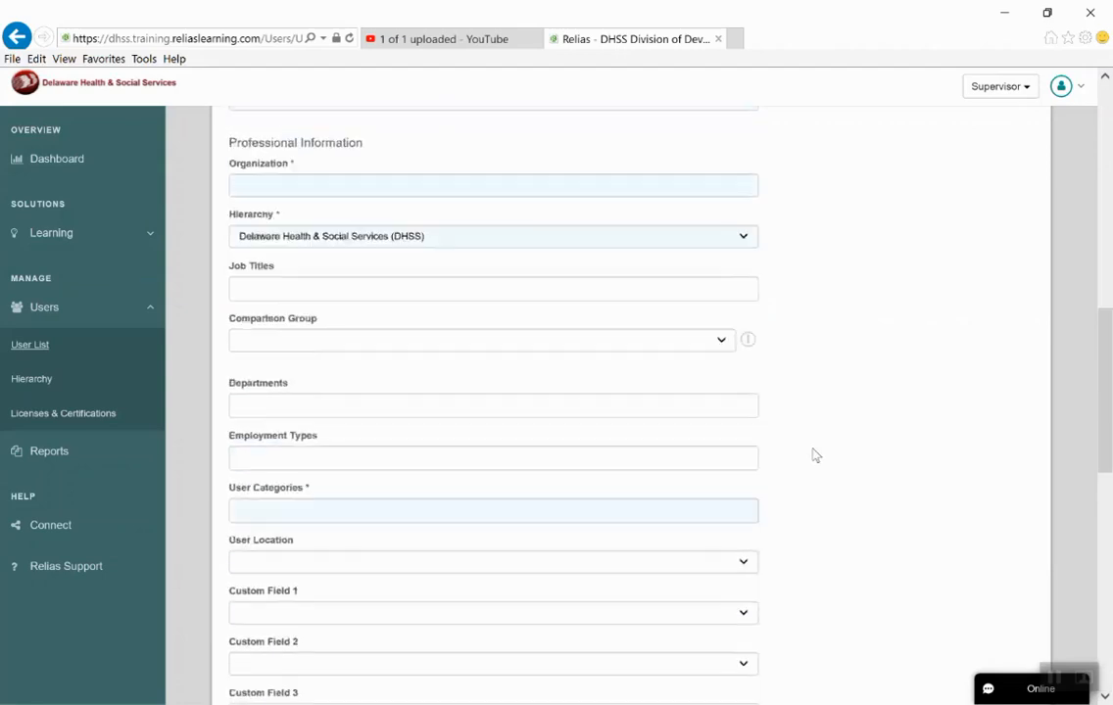
scroll(814, 457, "up", 10)
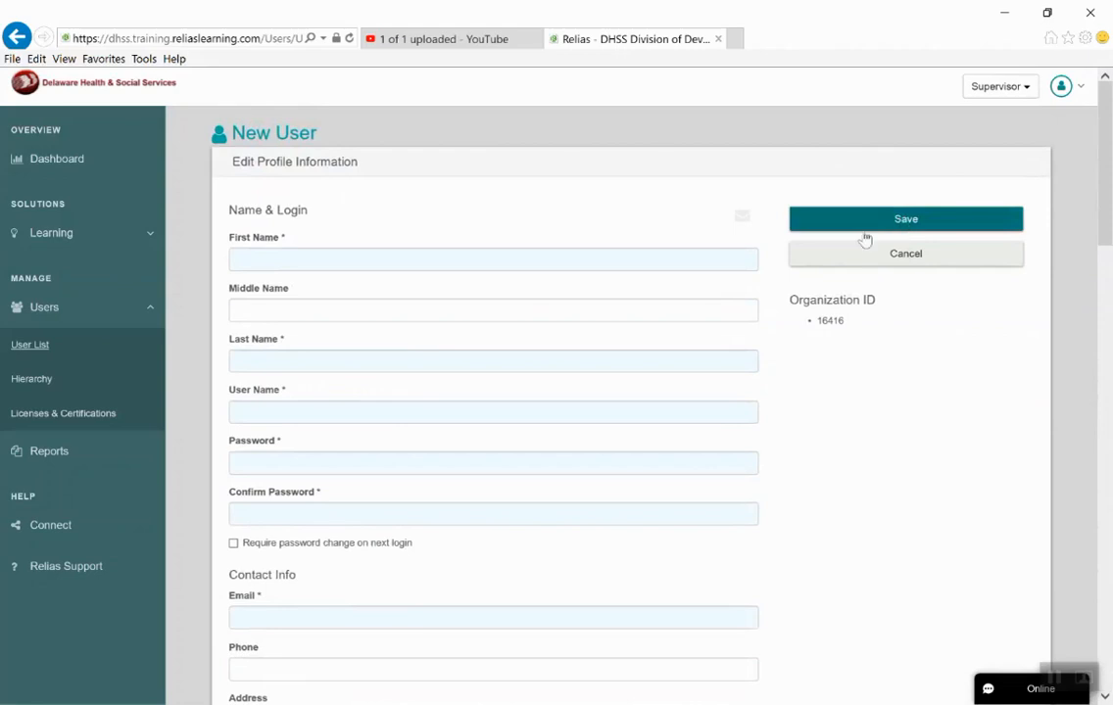
left_click(341, 258)
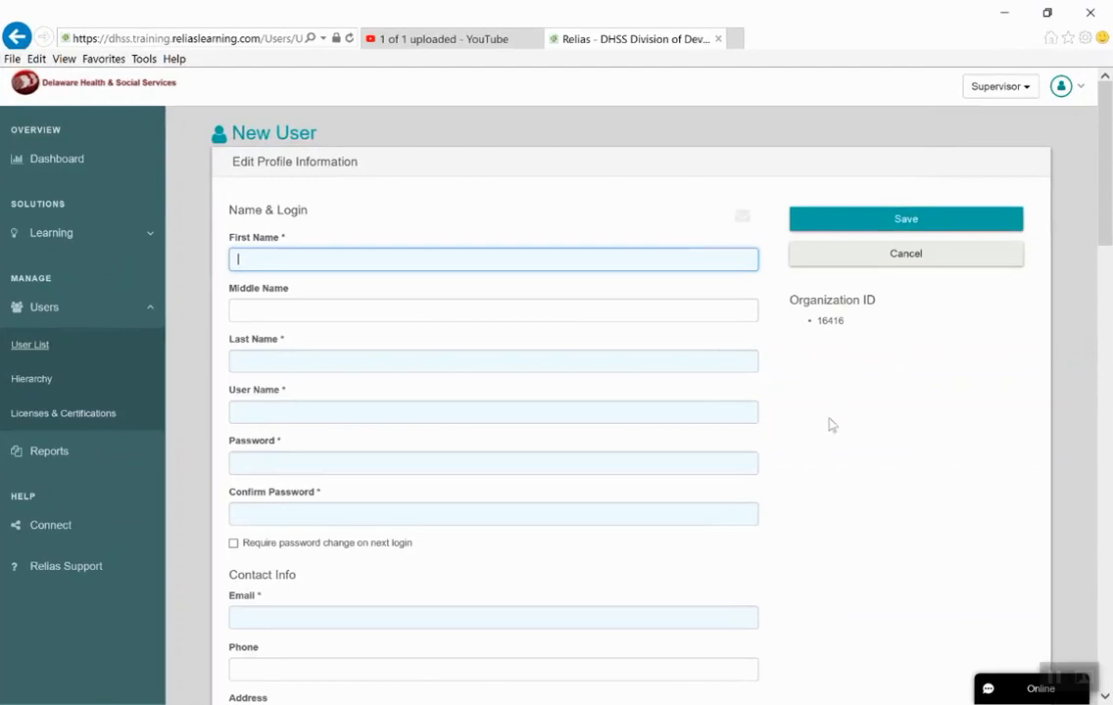
Review the Password and Confirm Password fields, and try the "Require password change on next login" option before clearing it again.
scroll(795, 409, "down", 2)
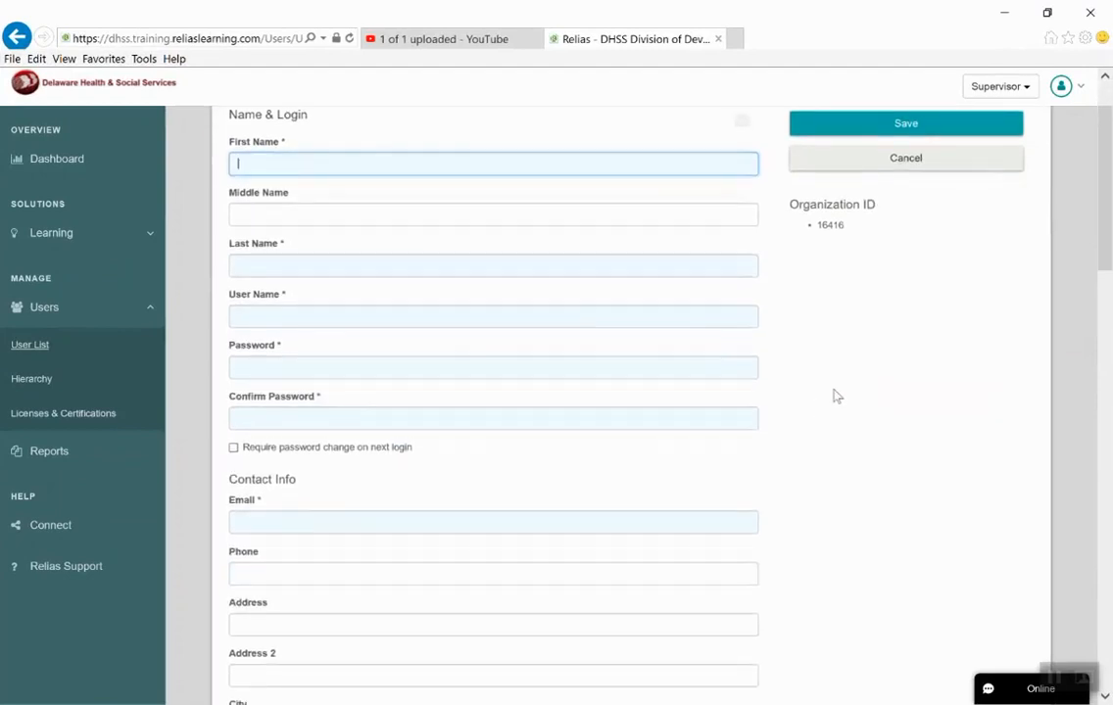
left_click(273, 367)
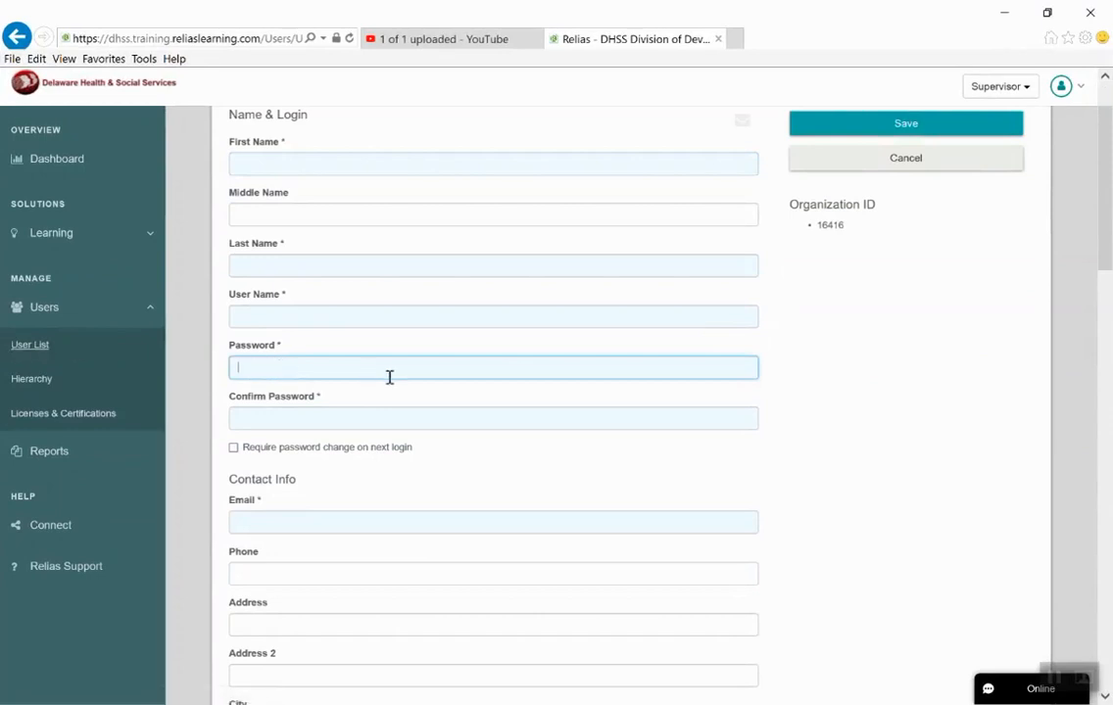
left_click(828, 387)
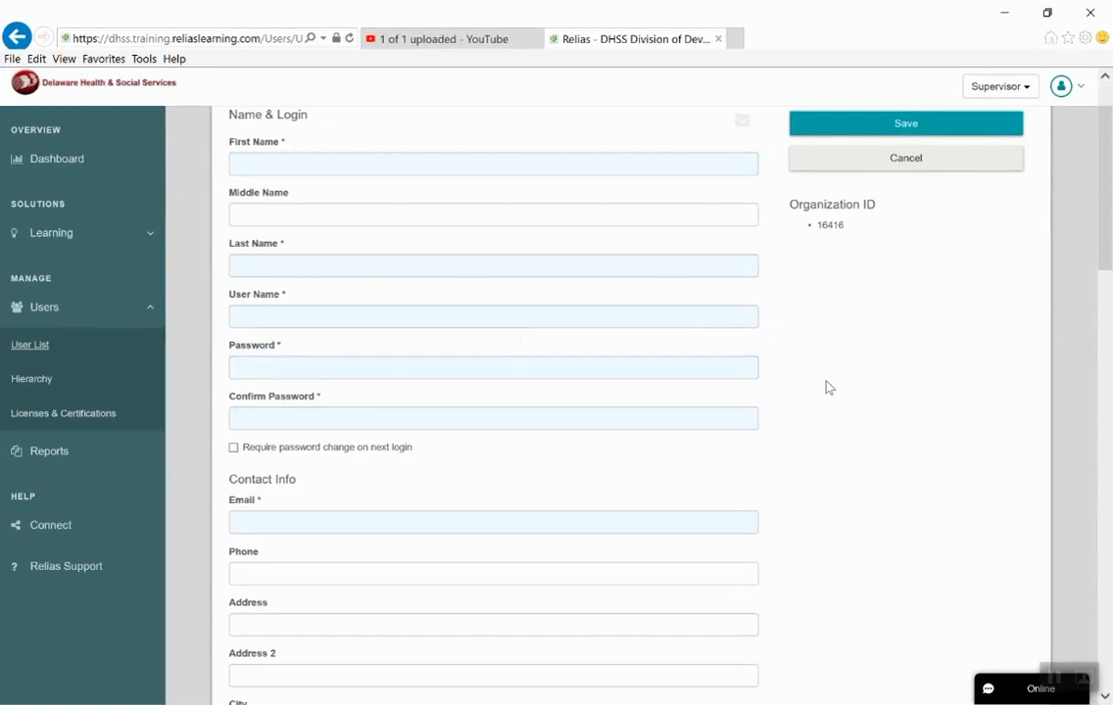
left_click(237, 367)
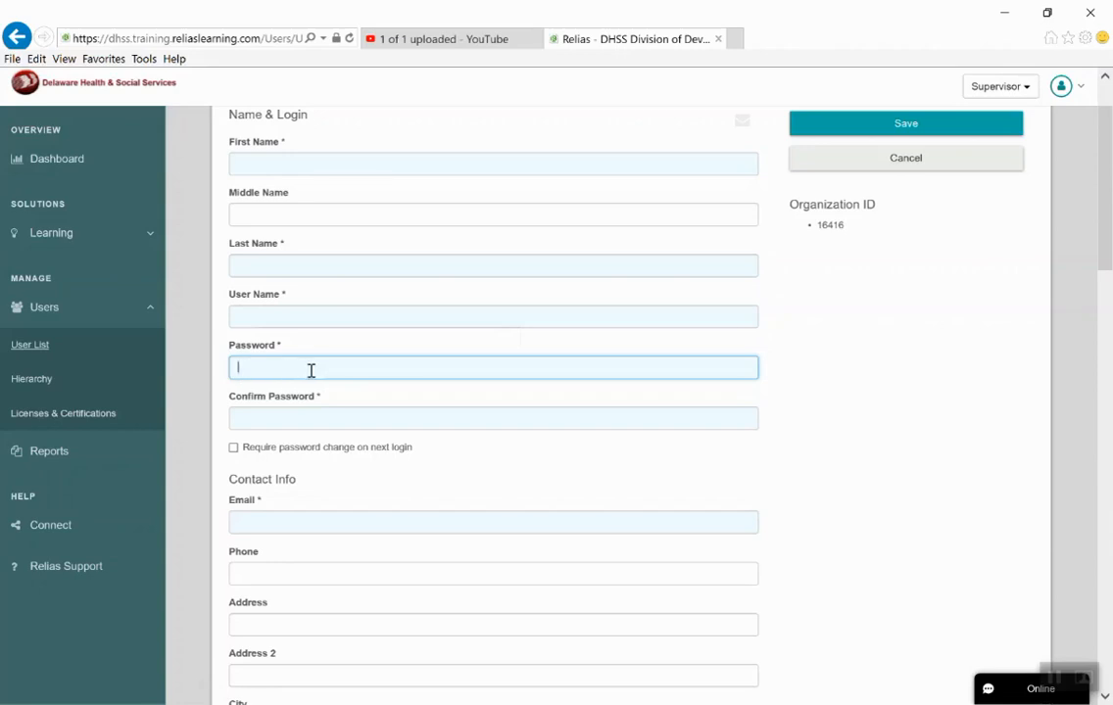
left_click(246, 422)
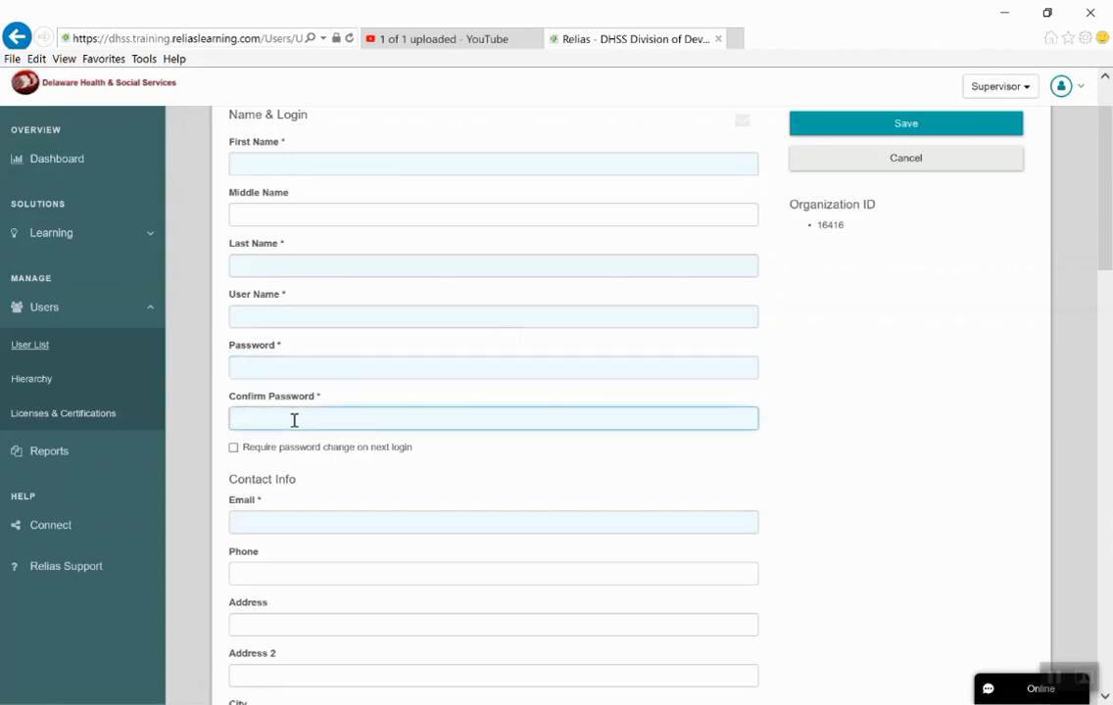
left_click(234, 448)
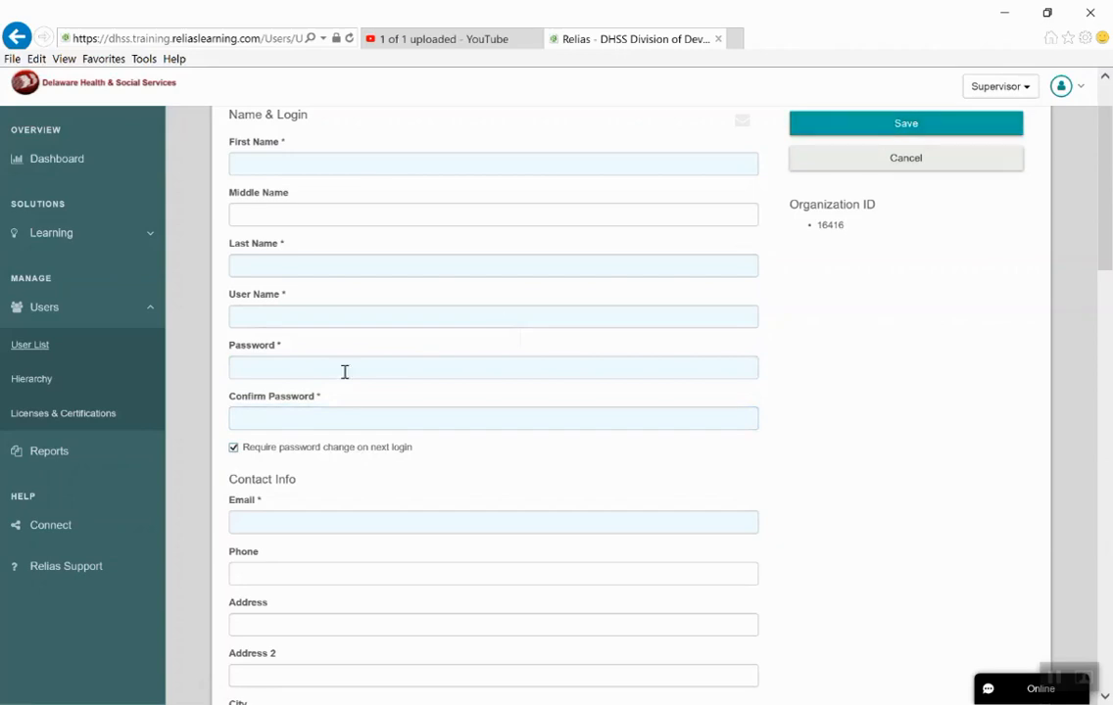
left_click(233, 447)
Check the description of the email option in the Name & Login section.
scroll(852, 402, "up", 2)
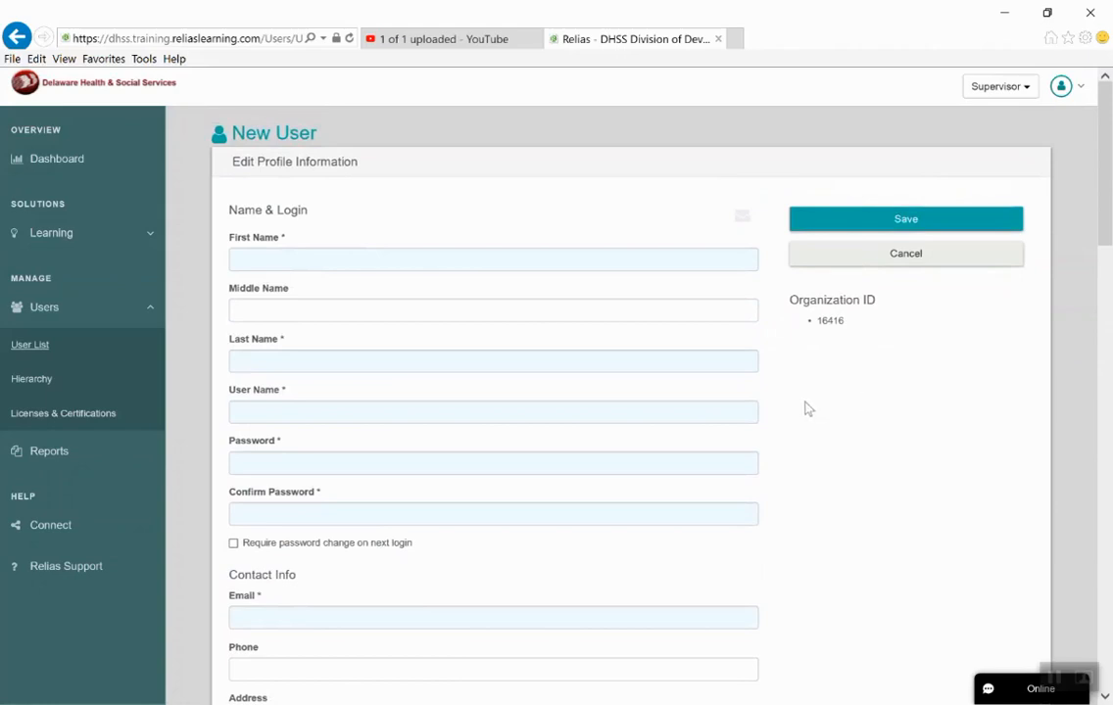
mouse_move(742, 223)
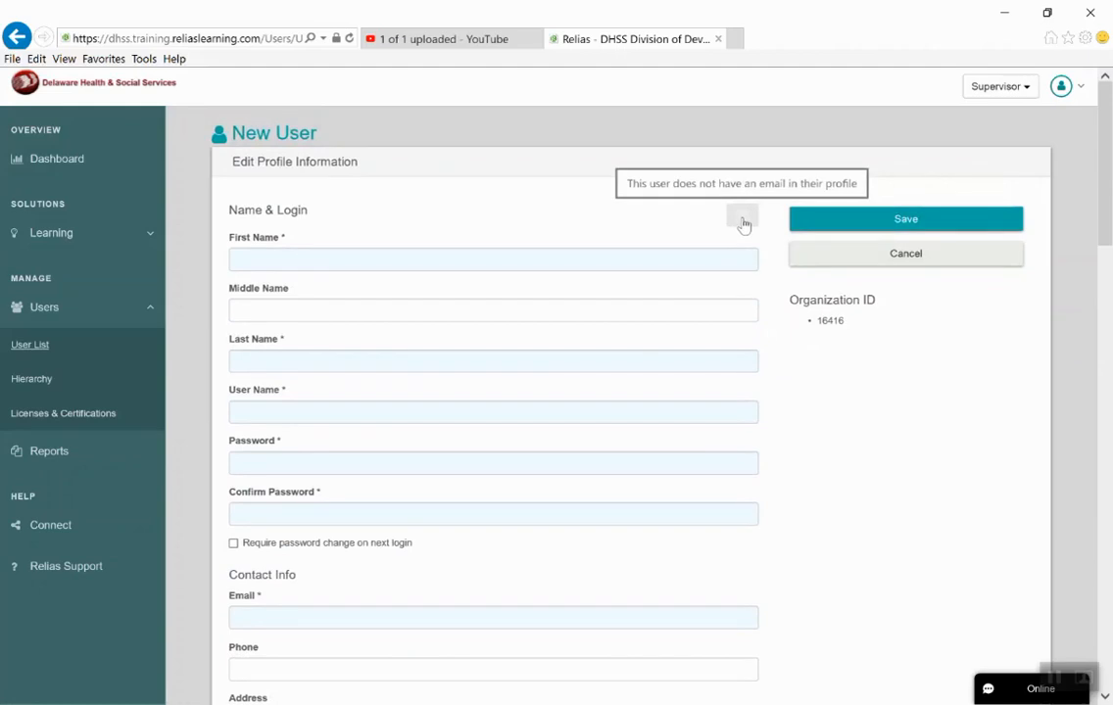